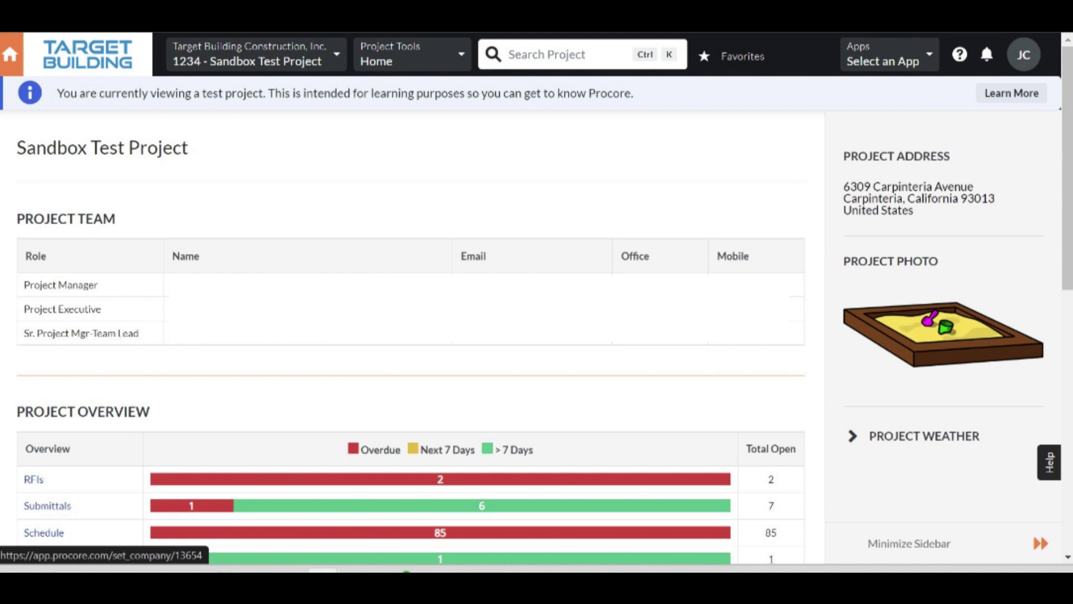
# Reach the login page from the project selector and sign in to Procore.
pyautogui.click(252, 54)
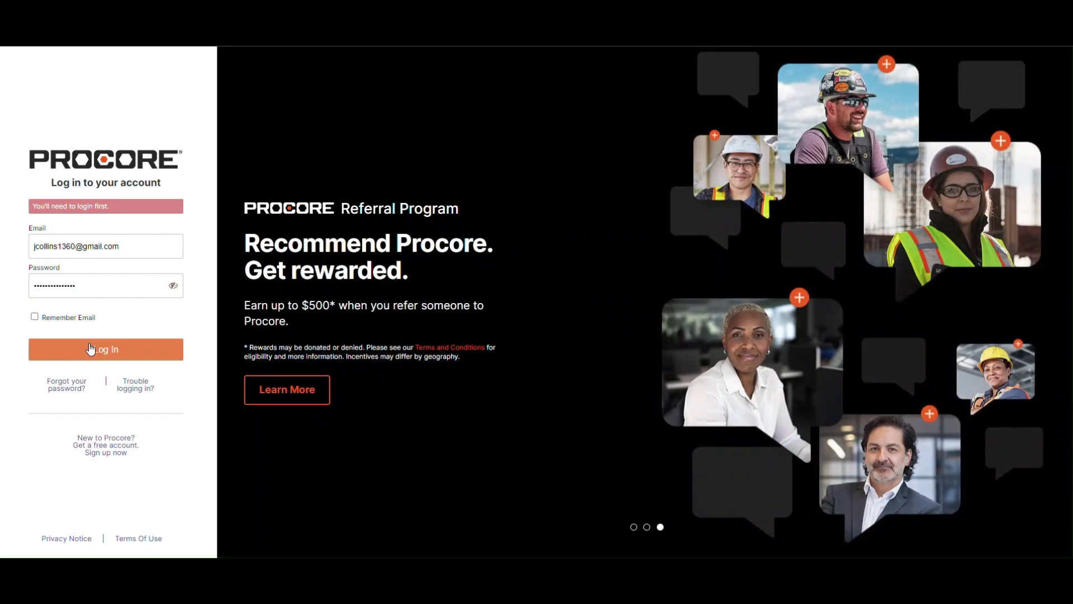
pyautogui.click(89, 349)
# Sign in and add a first SOV line, Line Item 1 at $2.00.
pyautogui.click(90, 348)
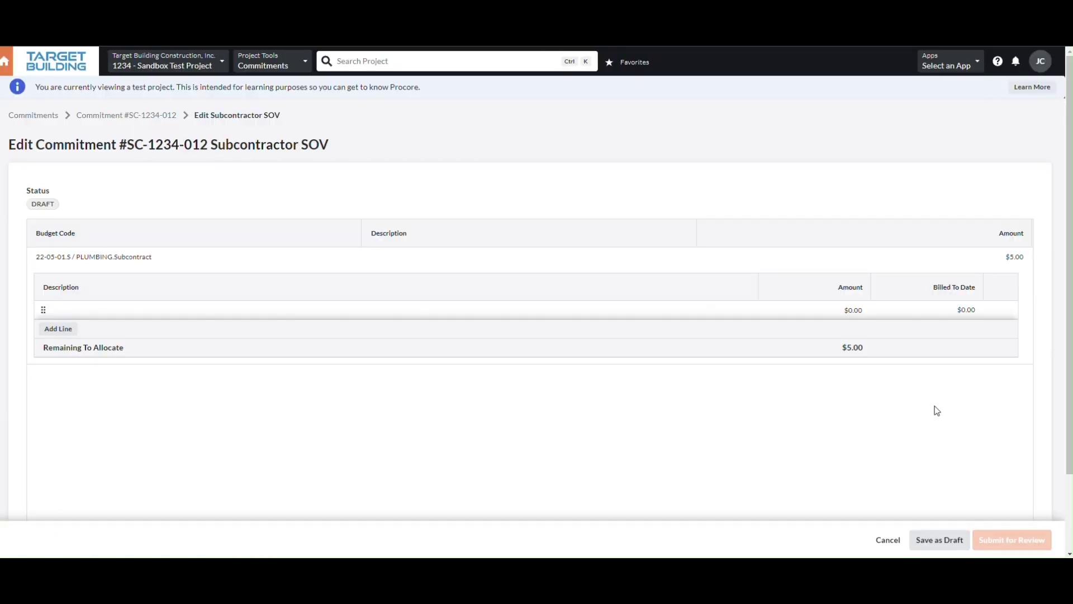
pyautogui.click(58, 328)
pyautogui.click(93, 310)
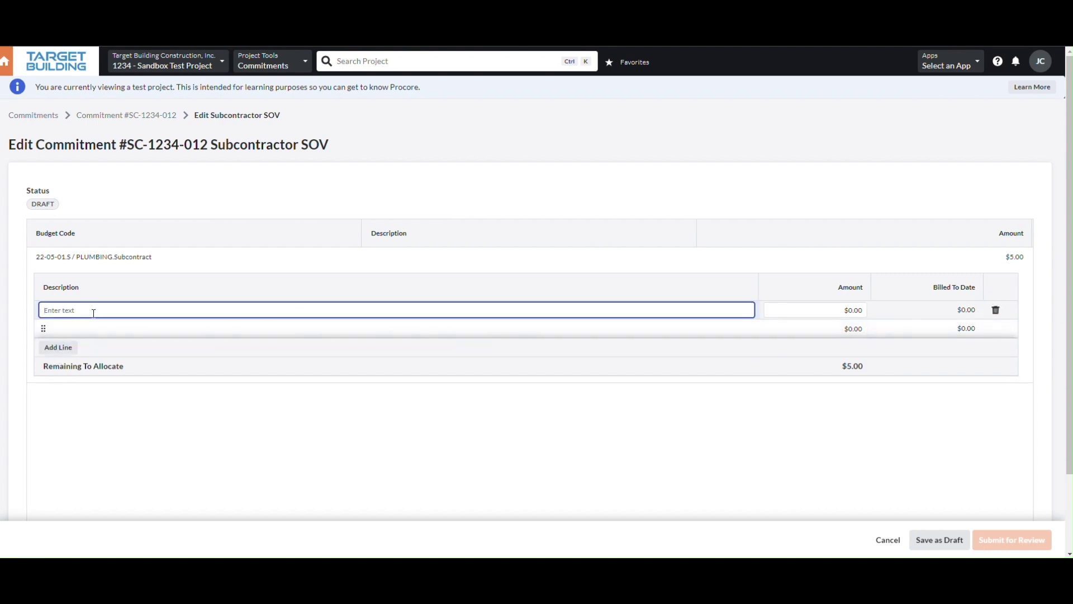
pyautogui.write('Line I')
pyautogui.write('tem 1')
pyautogui.press('Tab')
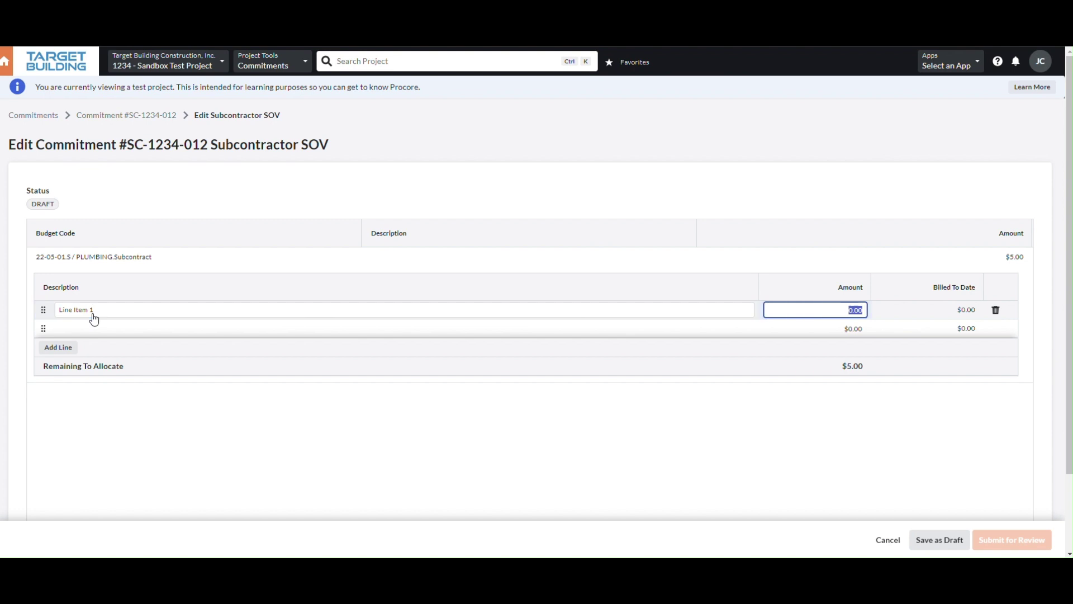
pyautogui.write('2')
pyautogui.press('Tab')
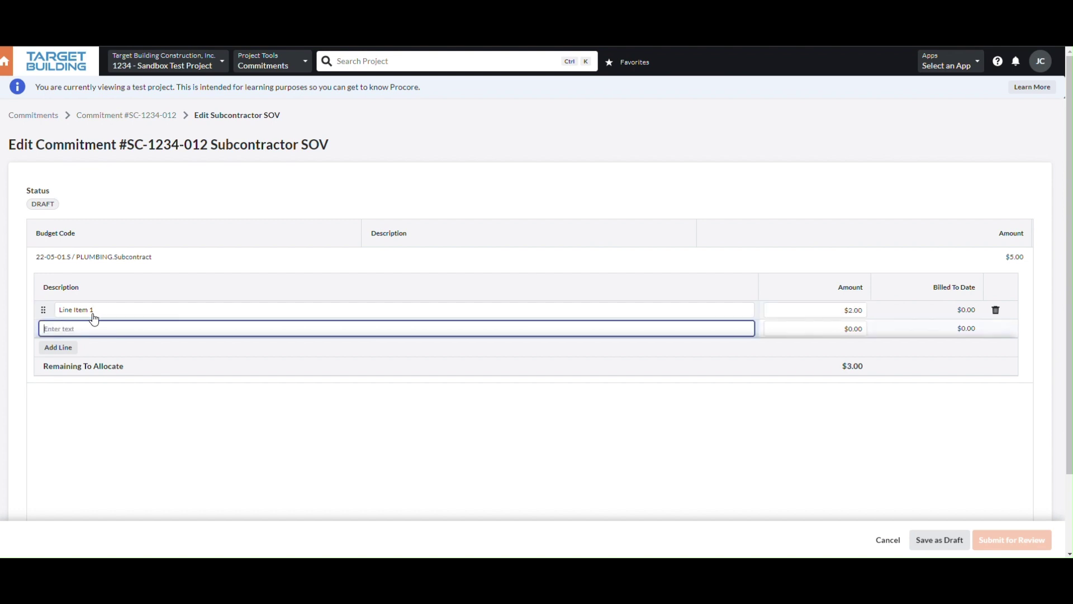
pyautogui.write('Line I')
pyautogui.write('tem 2')
# Enter Line Item 2 at $3.00 and remove the extra third row, leaving $0.00 to allocate.
pyautogui.press('Tab')
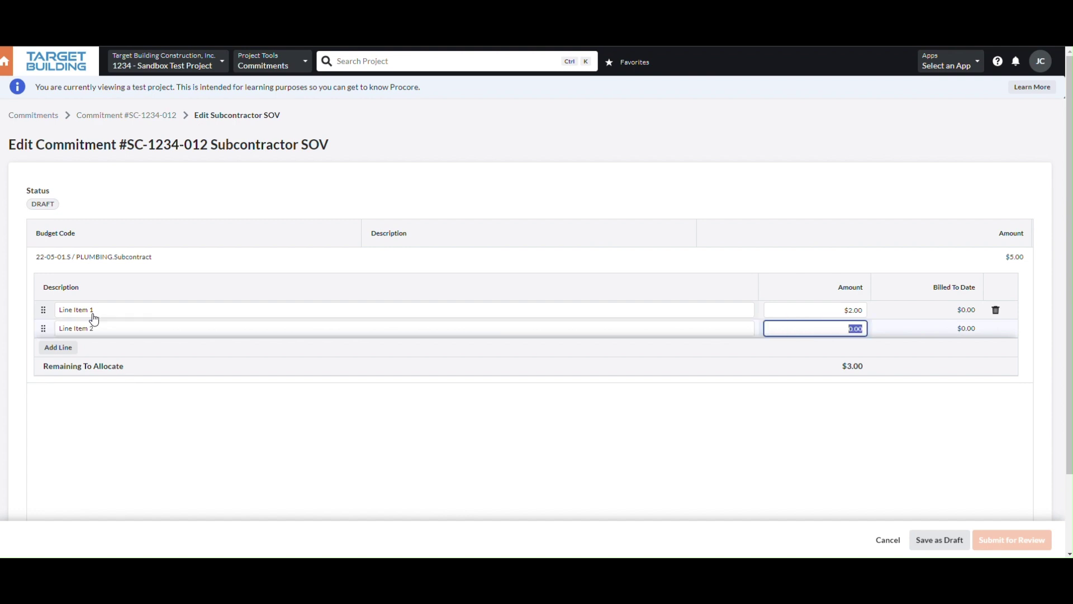
pyautogui.write('3')
pyautogui.press('Return')
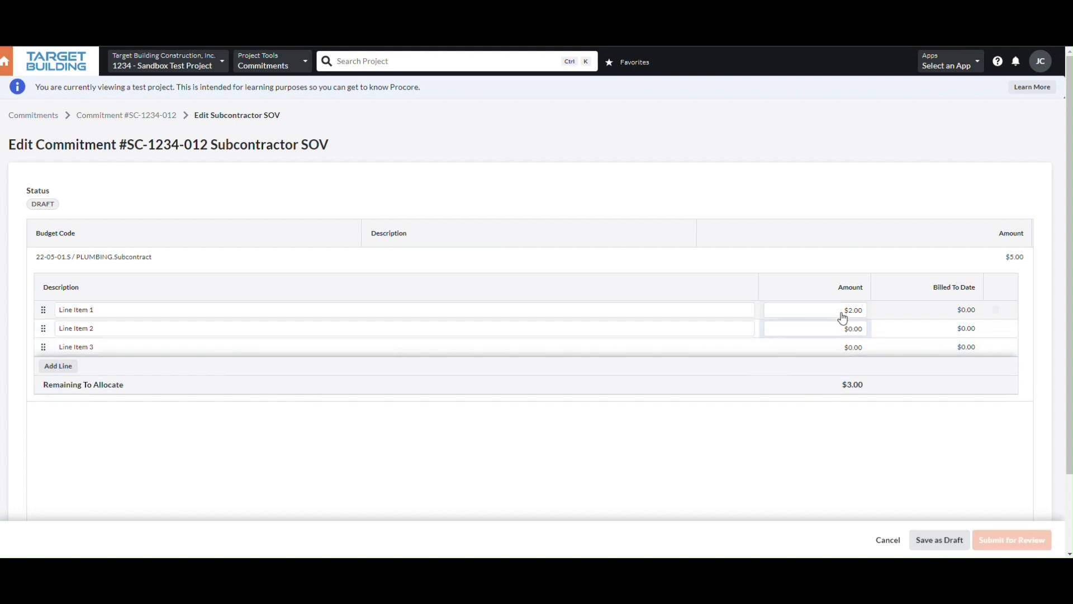
pyautogui.click(843, 328)
pyautogui.click(997, 348)
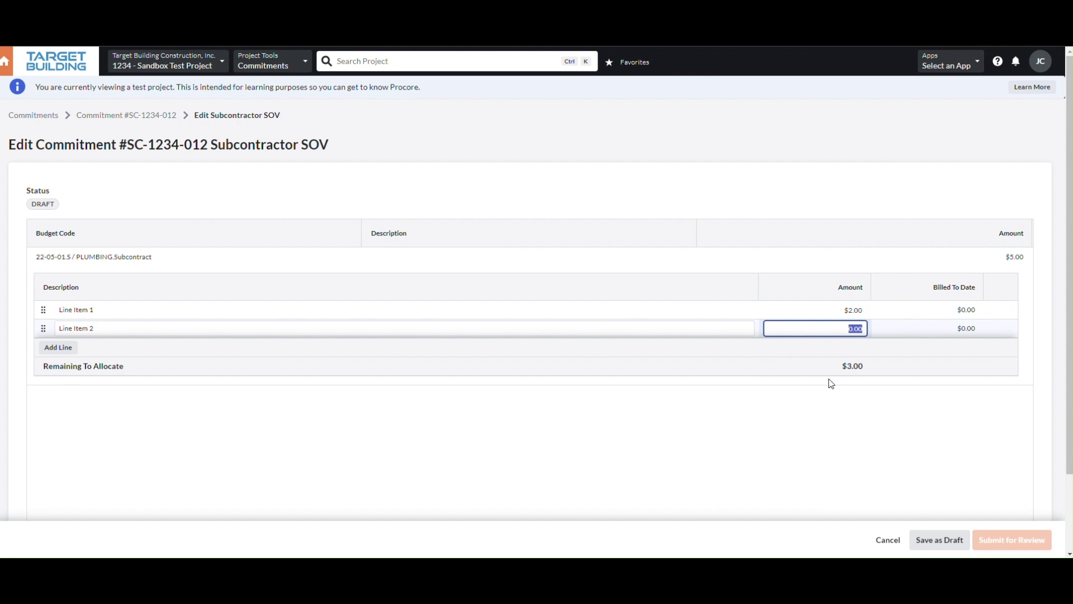
pyautogui.write('3')
pyautogui.click(823, 395)
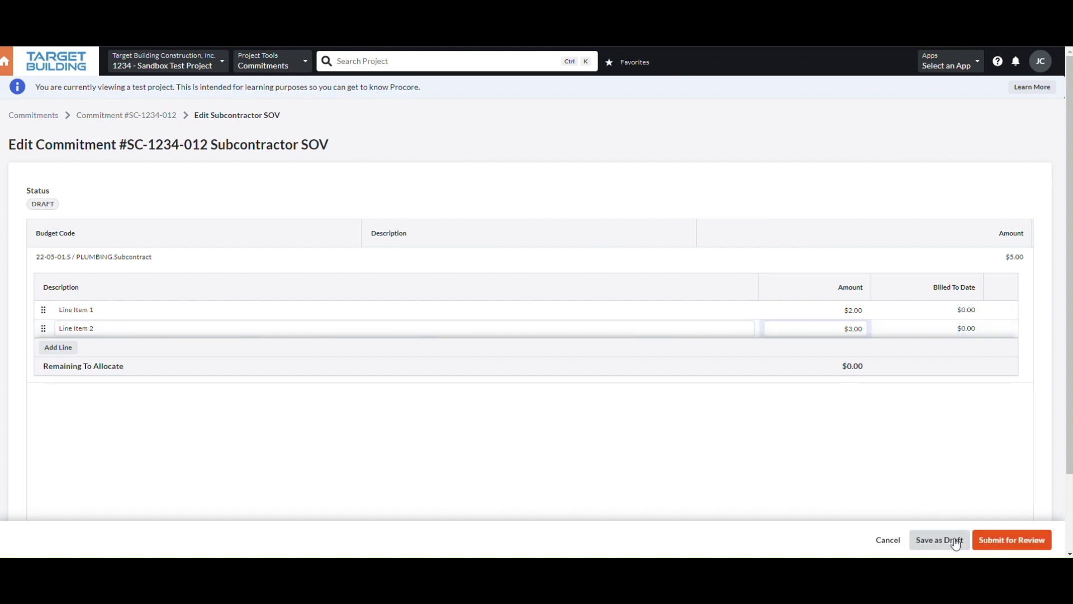
# Save the SOV draft, swap the amounts to $3.00 and $2.00, and save the draft again.
pyautogui.click(931, 539)
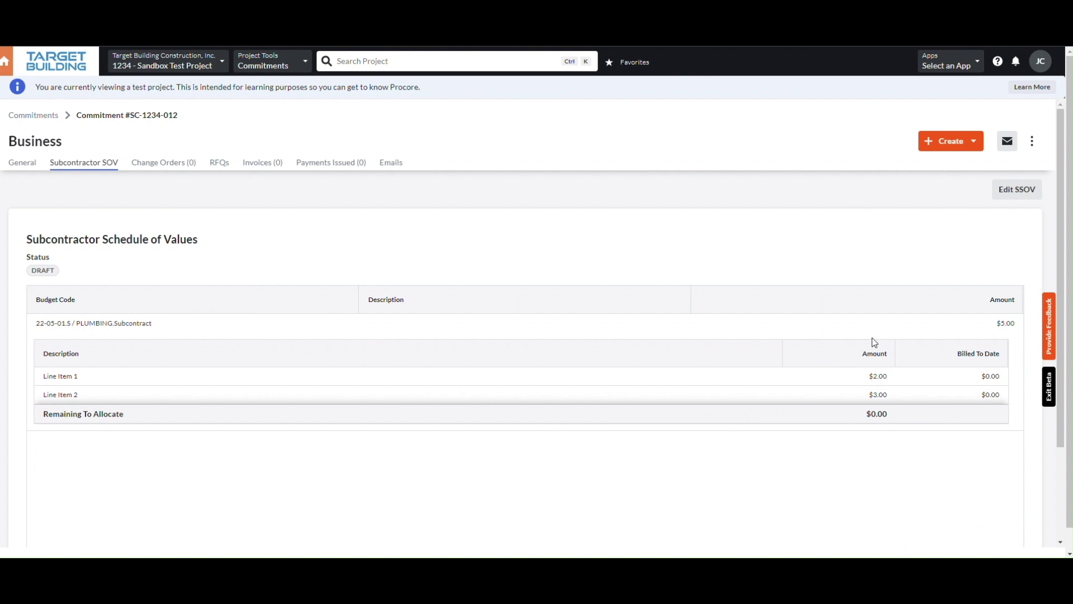
pyautogui.click(1015, 190)
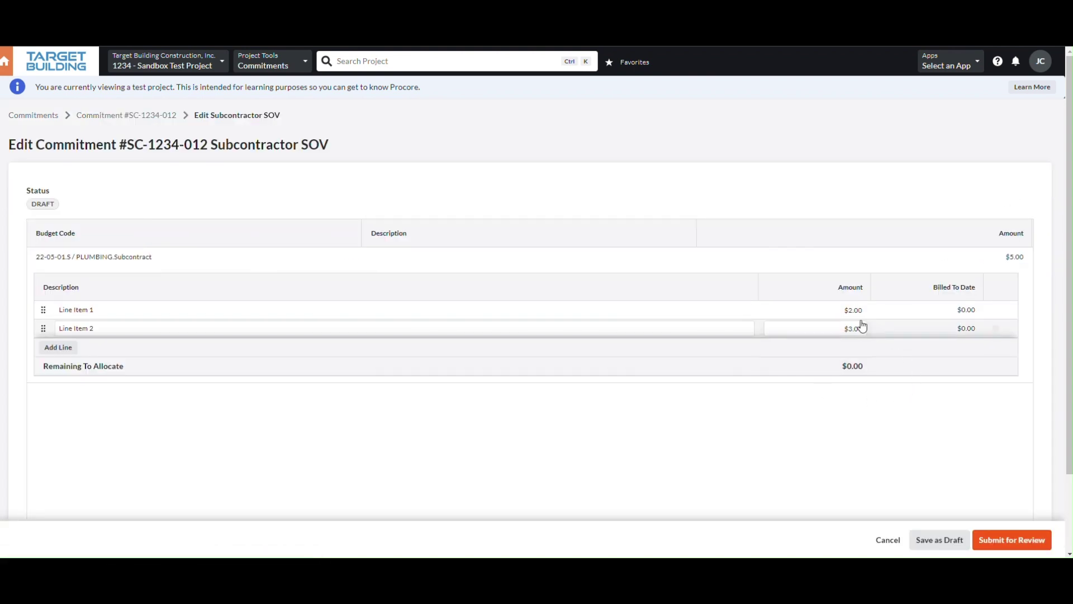
pyautogui.click(854, 310)
pyautogui.write('3')
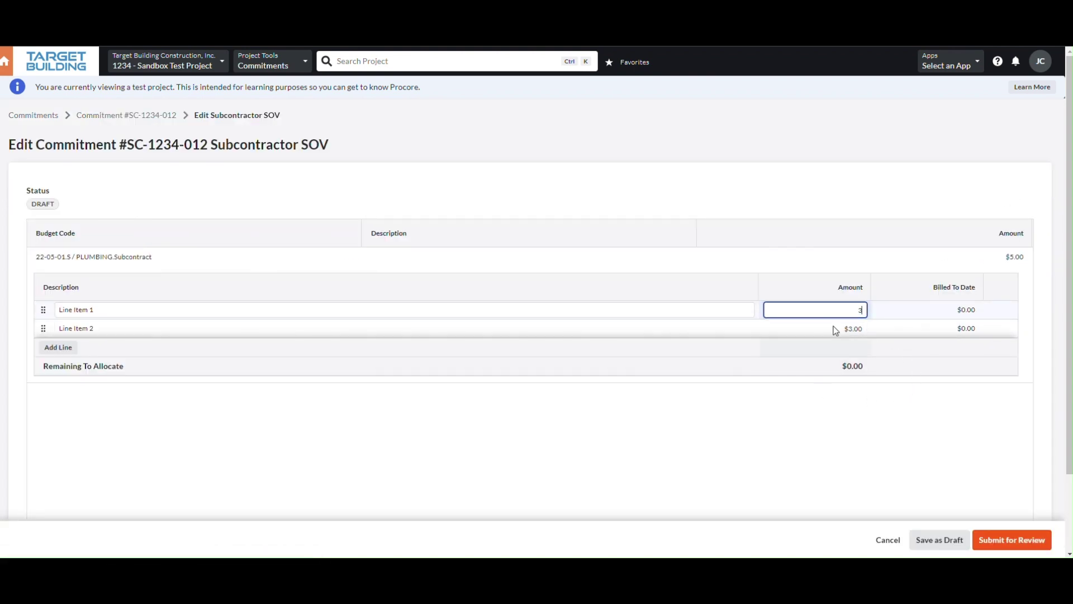
pyautogui.click(831, 327)
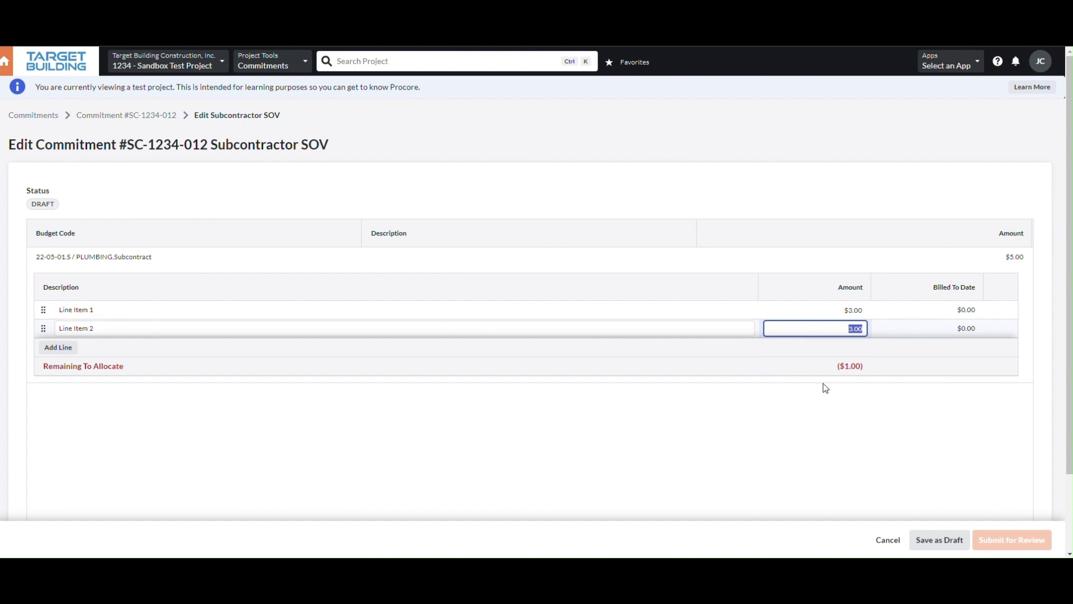
pyautogui.write('2')
pyautogui.click(846, 405)
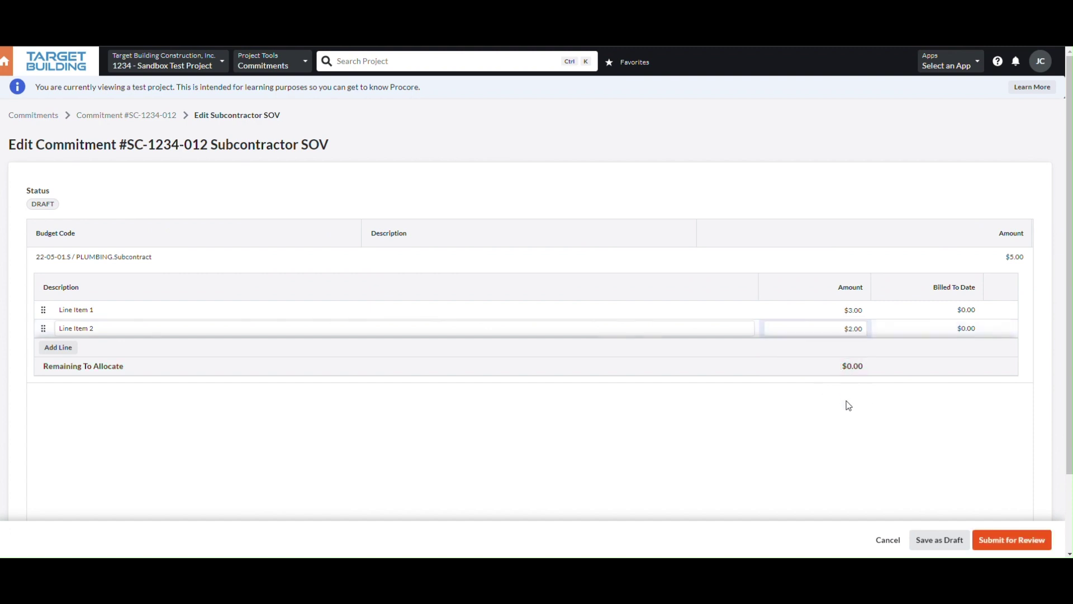
pyautogui.click(938, 538)
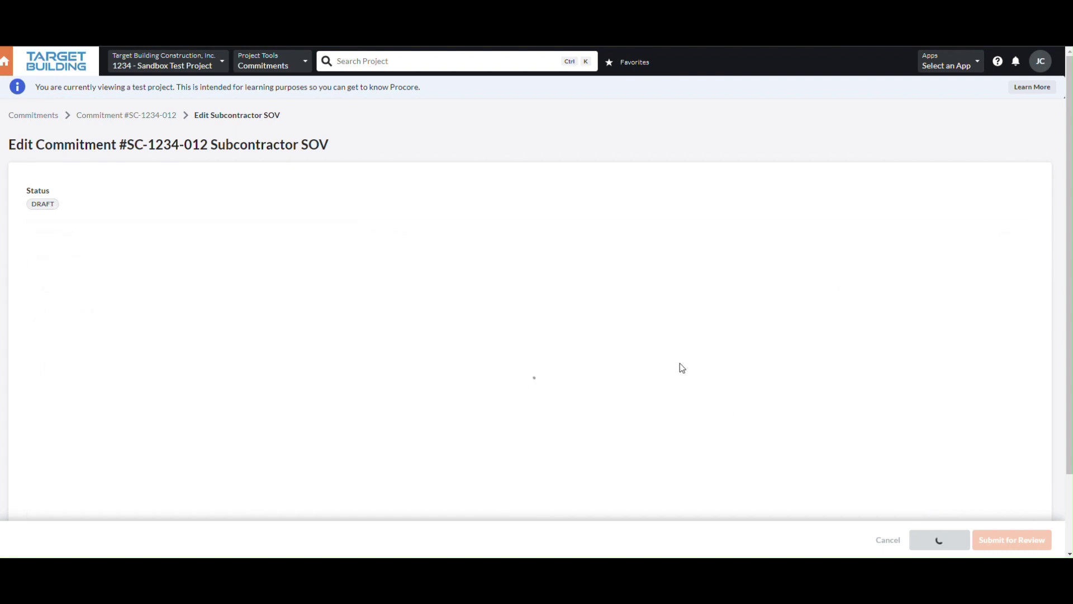
pyautogui.scroll(-2, 680, 367)
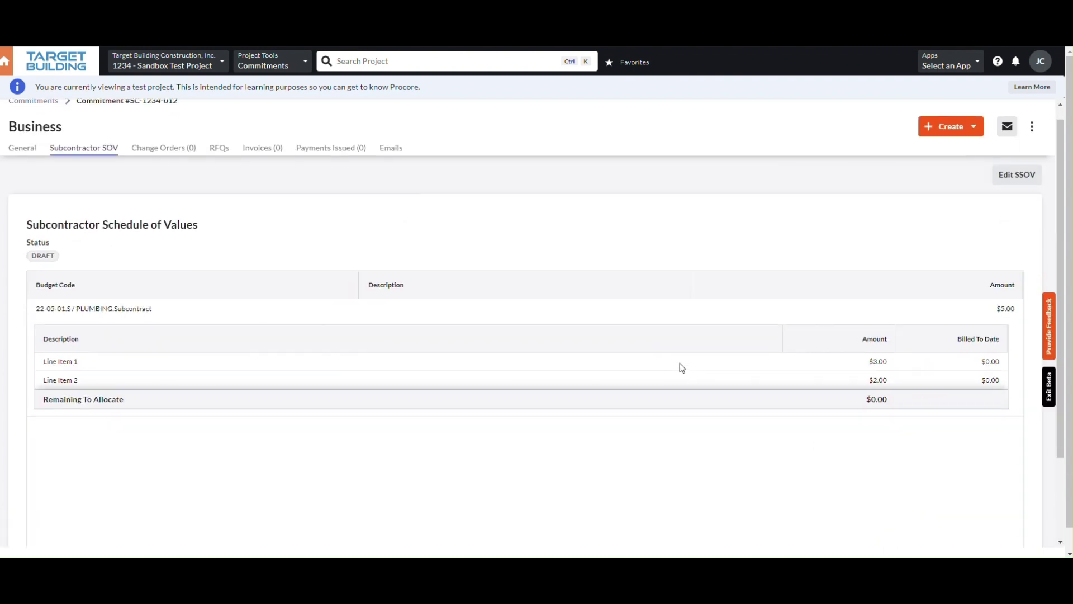
pyautogui.scroll(2, 679, 367)
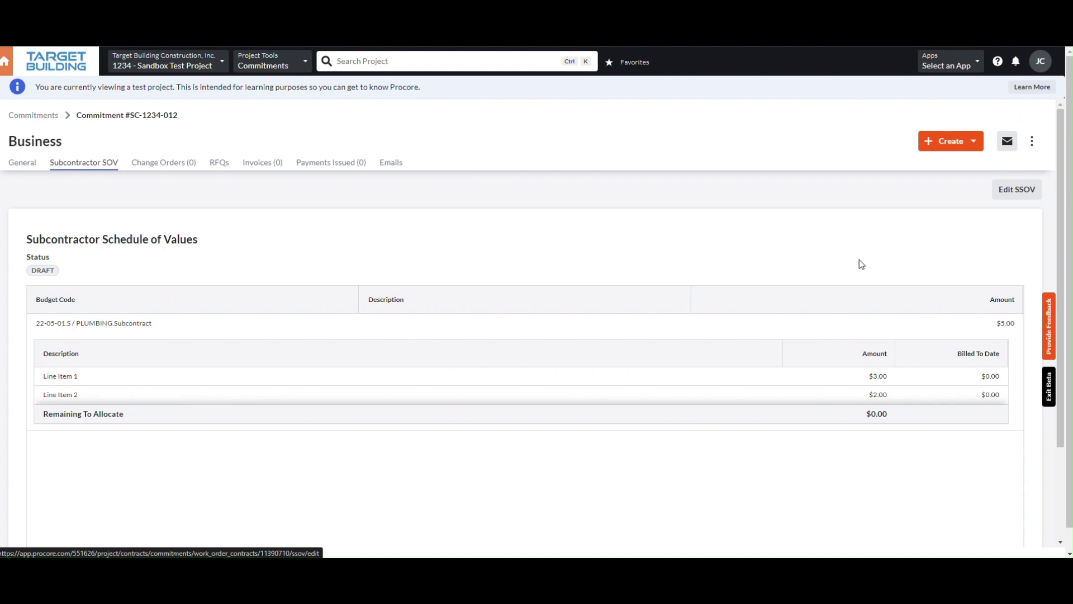
pyautogui.scroll(-2, 859, 259)
pyautogui.scroll(2, 815, 293)
# Reopen the SOV and submit it for review, confirming the submission.
pyautogui.click(1001, 195)
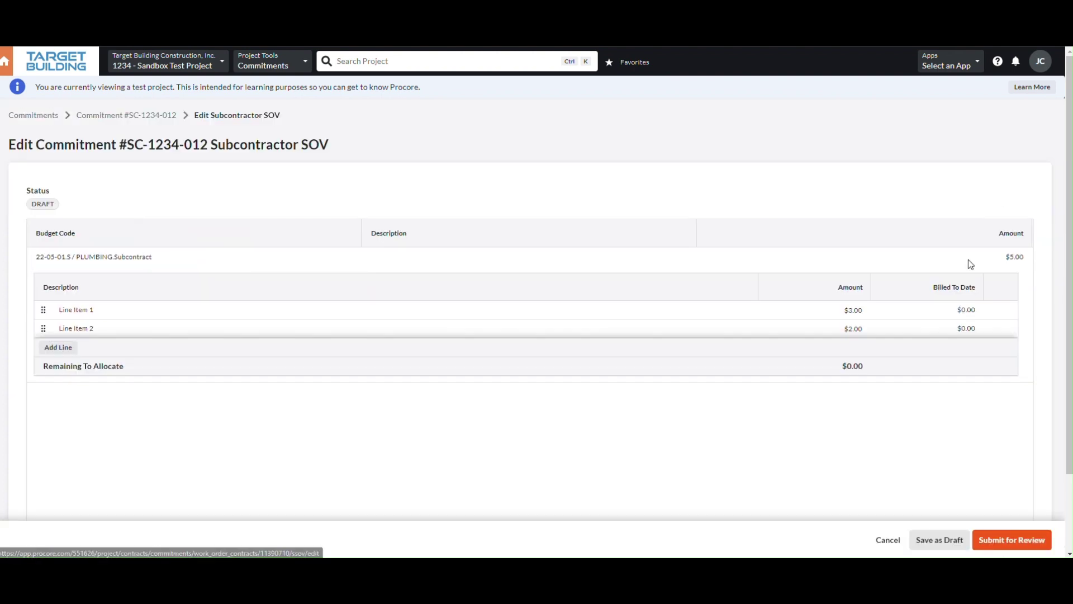
pyautogui.click(1038, 550)
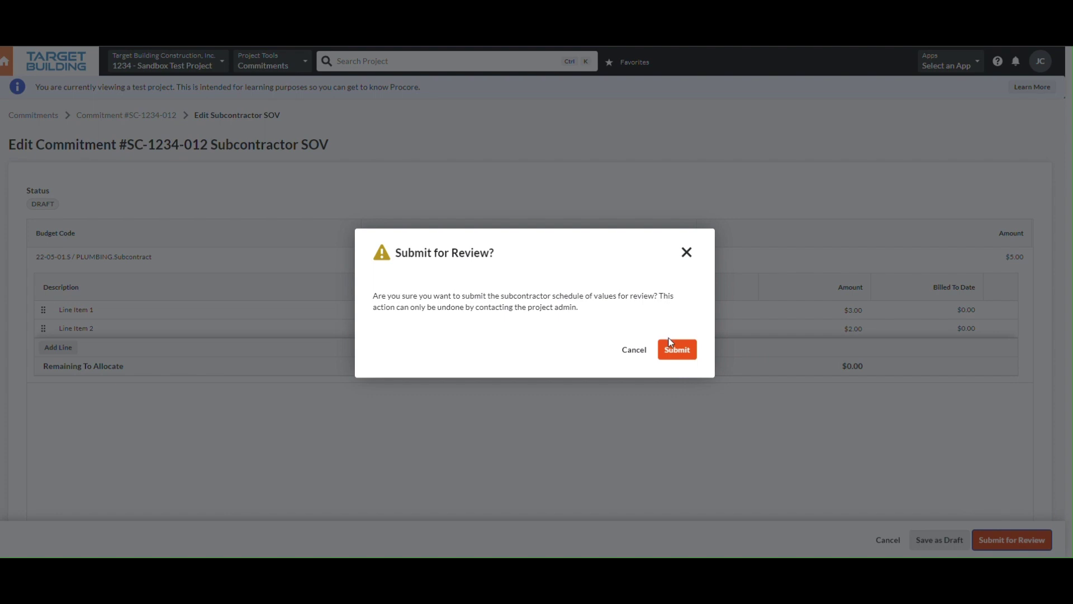
pyautogui.click(677, 350)
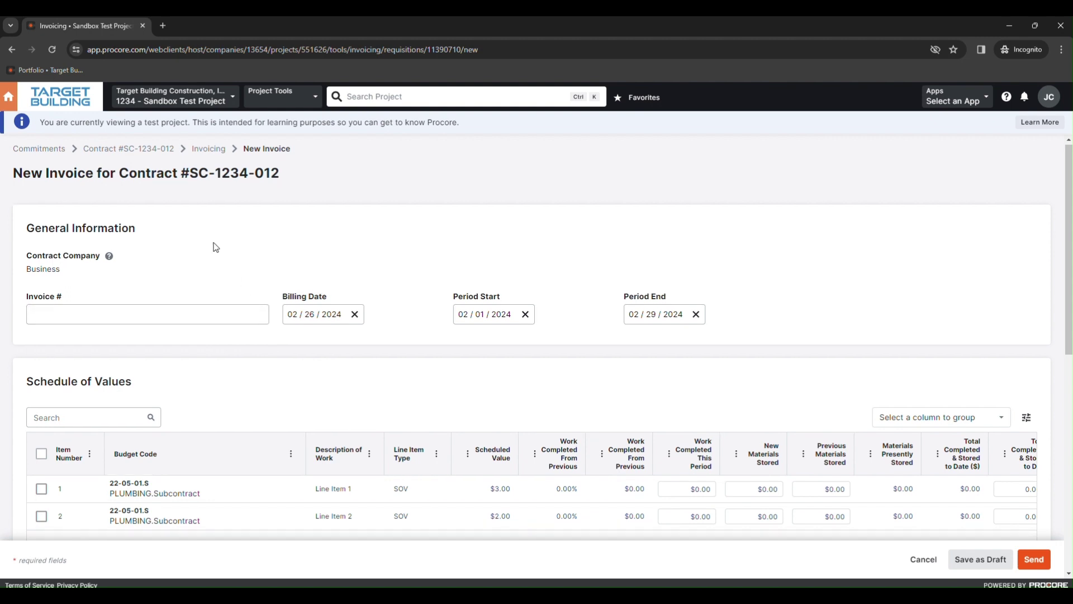
pyautogui.scroll(-1, 213, 247)
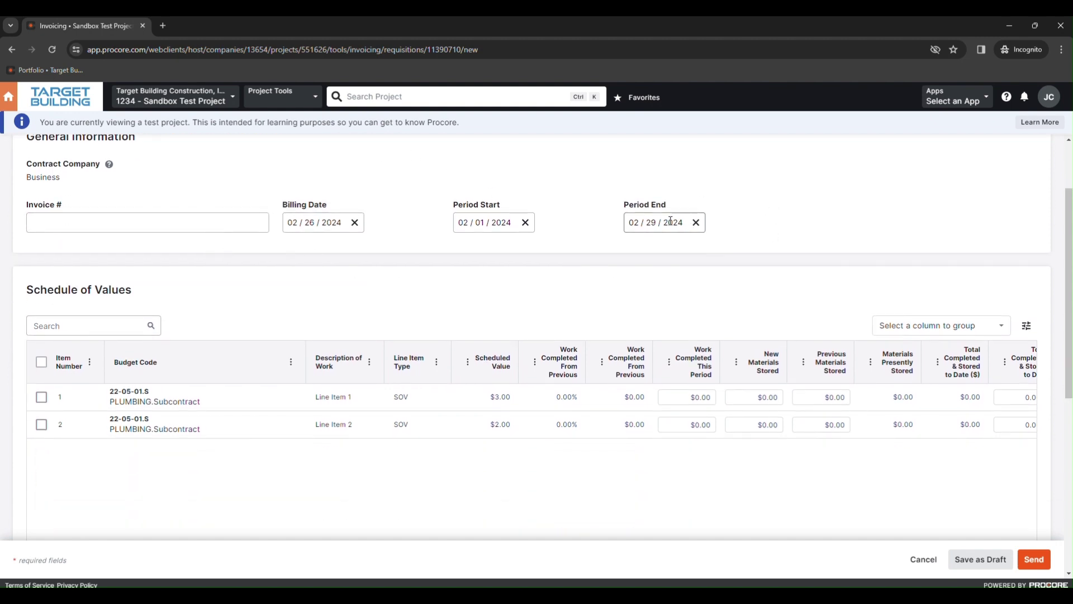
# Set the invoice number to 001 on the new invoice form.
pyautogui.click(68, 224)
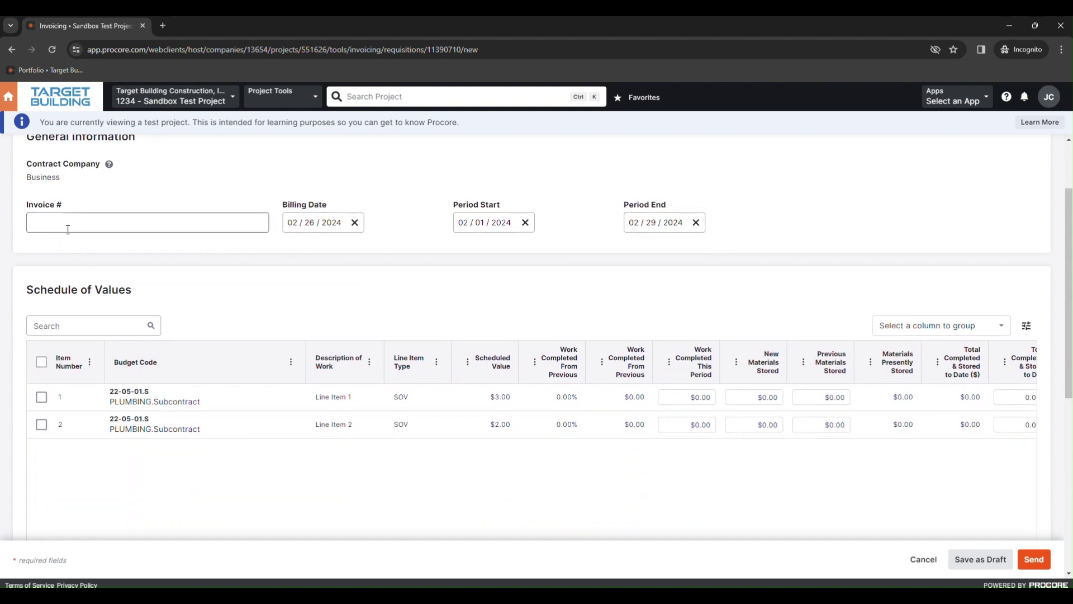
pyautogui.write('001')
pyautogui.click(245, 257)
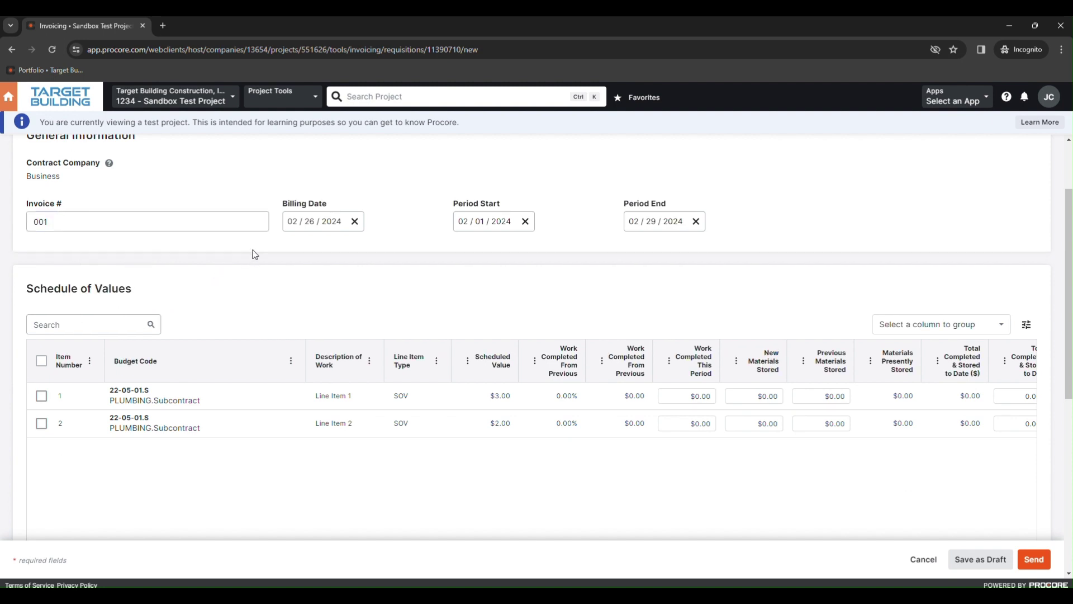
pyautogui.click(684, 396)
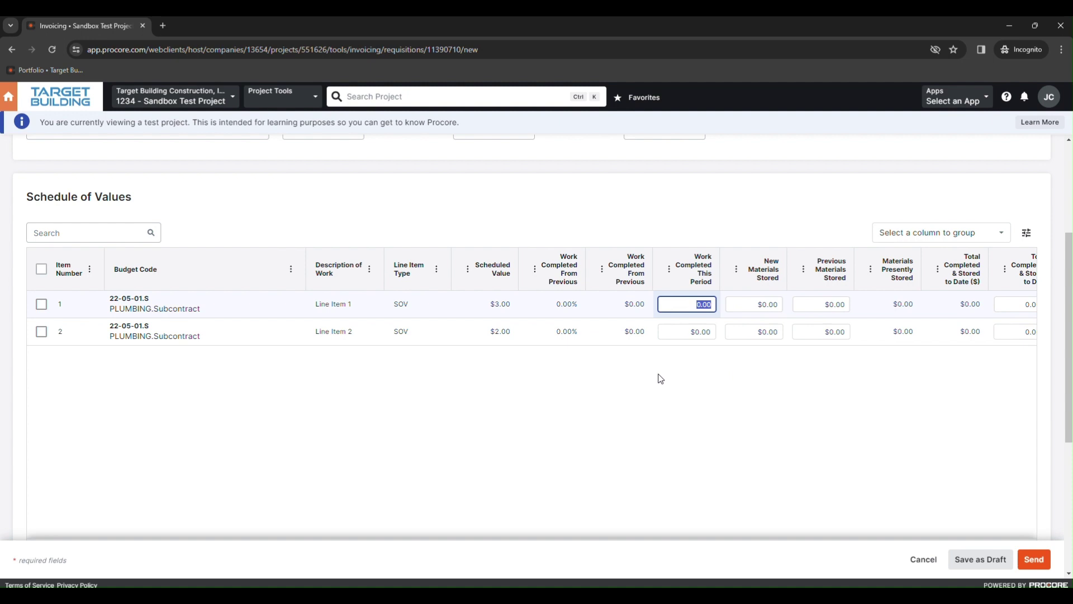
pyautogui.write('1')
# Enter $1.00 work completed this period for Line Item 1 and Line Item 2.
pyautogui.press('Tab')
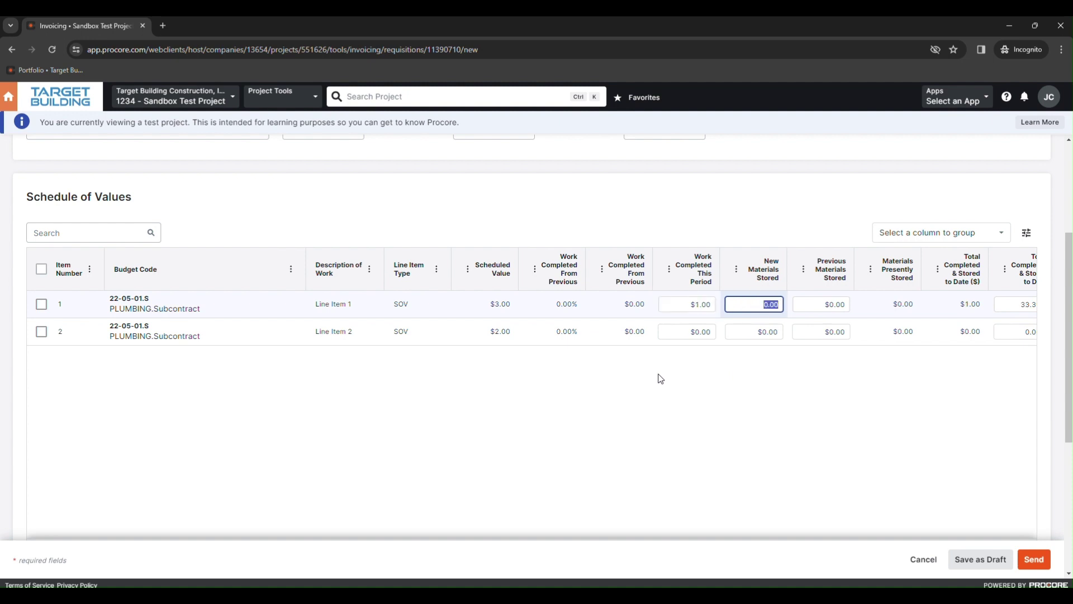
pyautogui.click(690, 329)
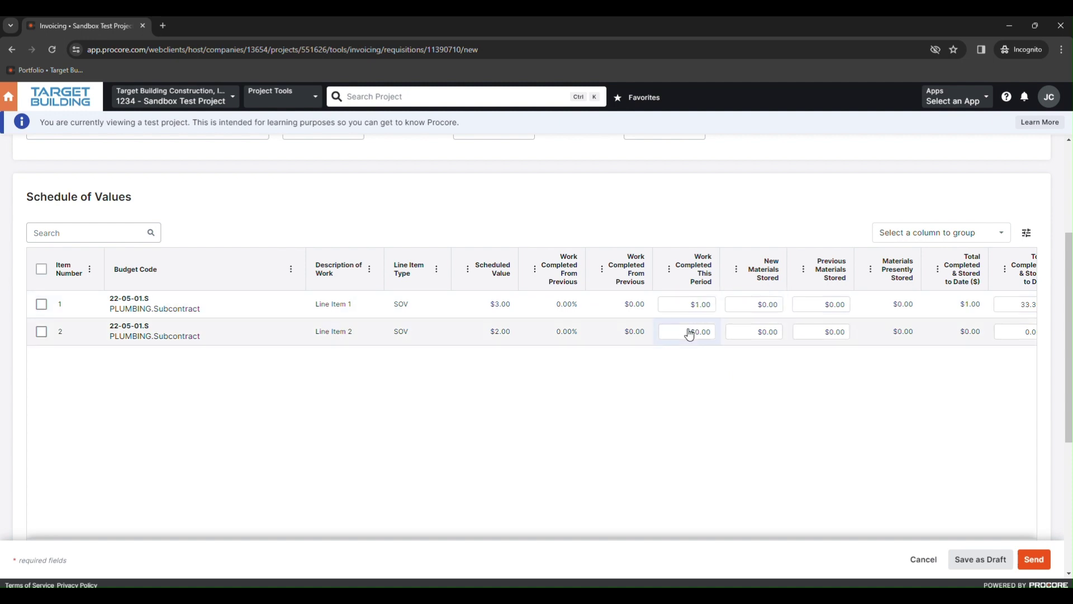
pyautogui.write('1')
pyautogui.press('Tab')
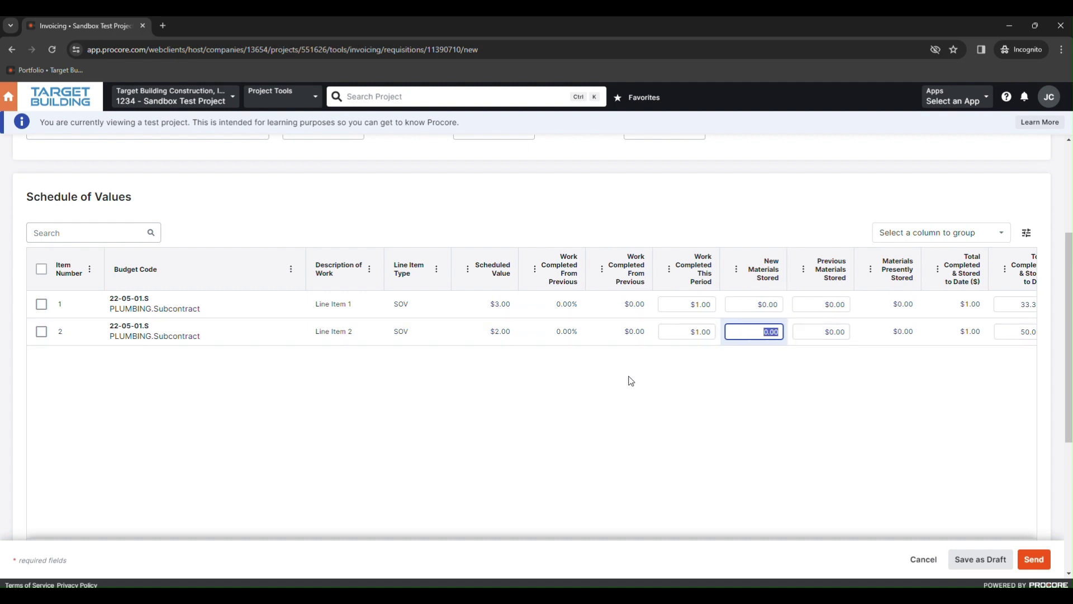
pyautogui.scroll(-2, 630, 380)
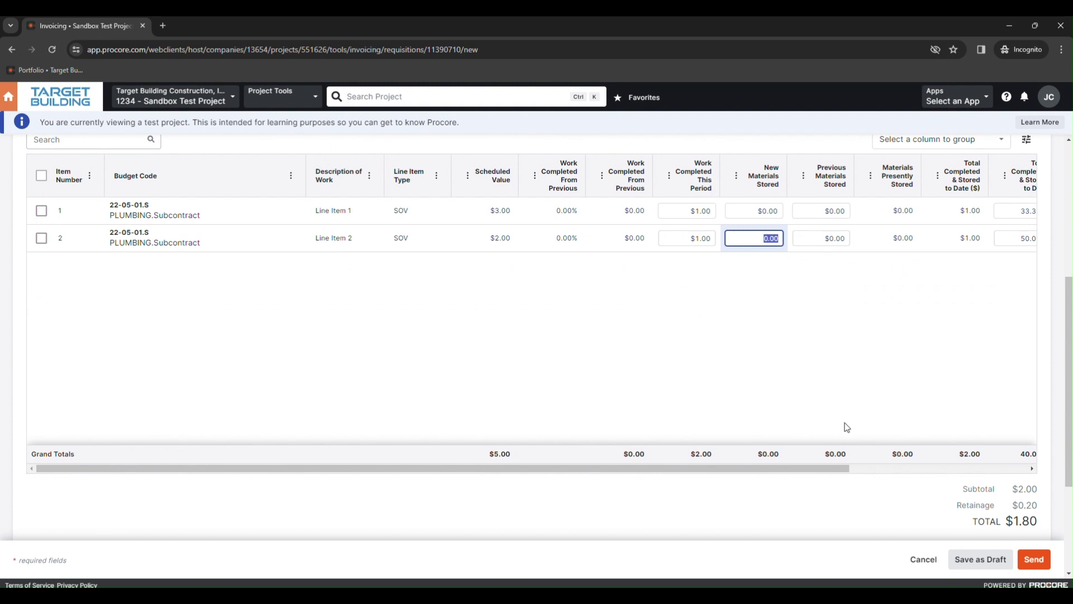
pyautogui.scroll(3, 1031, 486)
# Save the invoice as a draft, export it as a PDF and download the payment application.
pyautogui.click(961, 559)
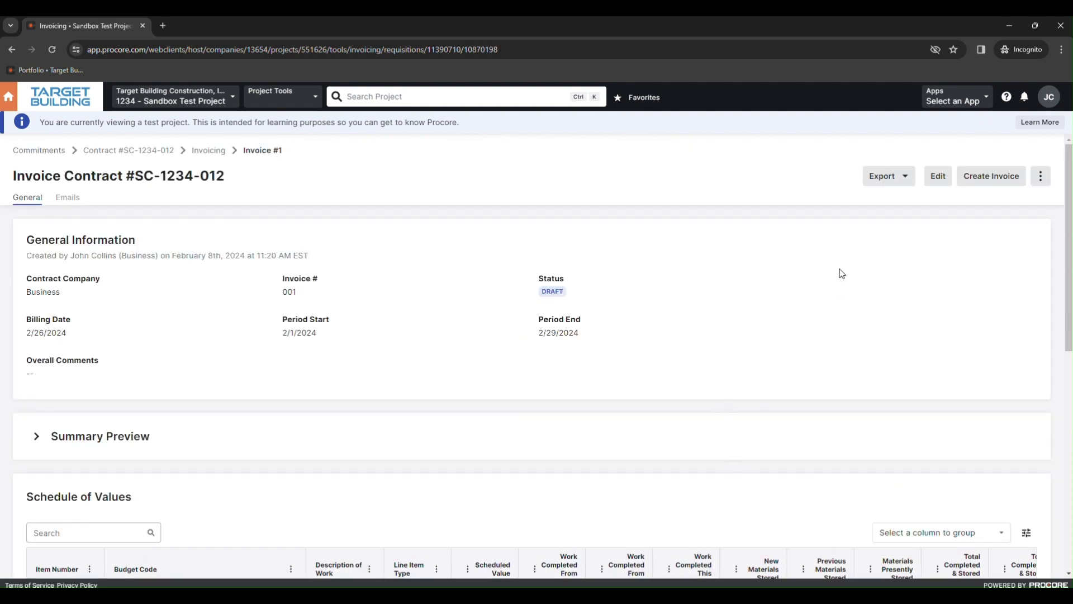
pyautogui.click(888, 187)
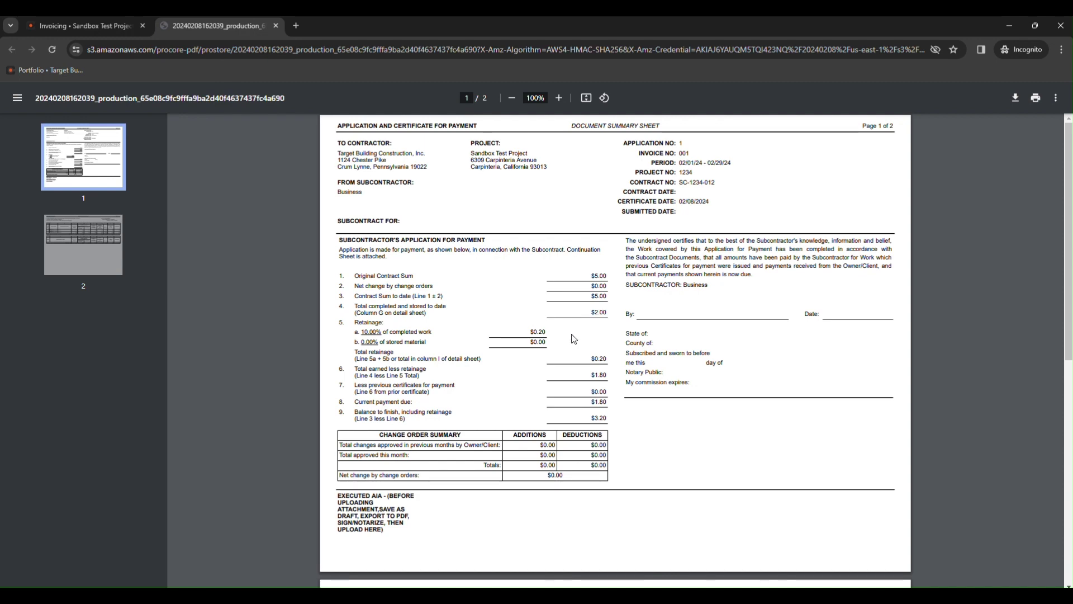
pyautogui.hotkey('ctrl', 's')
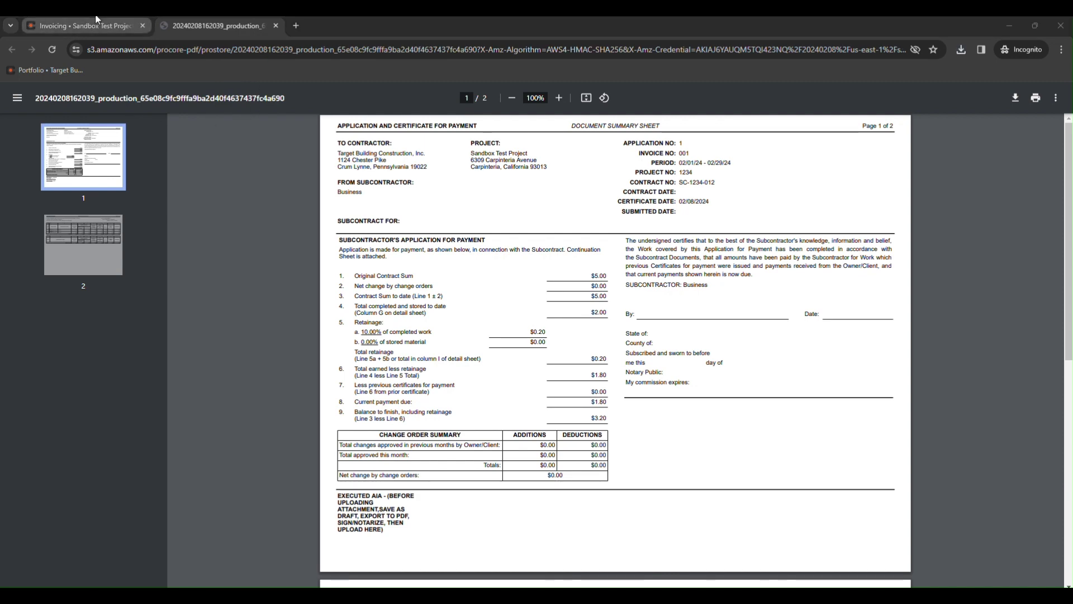
# Return to the invoice, reopen it for editing and start attaching the executed AIA.
pyautogui.click(86, 26)
pyautogui.scroll(-1, 767, 327)
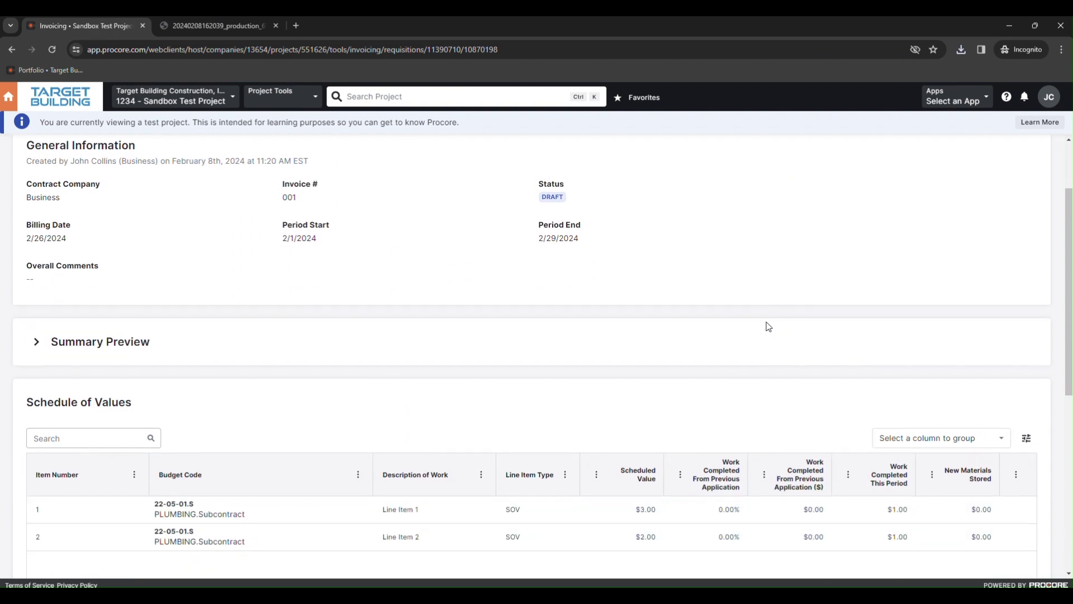
pyautogui.scroll(-1, 767, 326)
pyautogui.scroll(-3, 766, 326)
pyautogui.scroll(-1, 766, 327)
pyautogui.scroll(1, 766, 326)
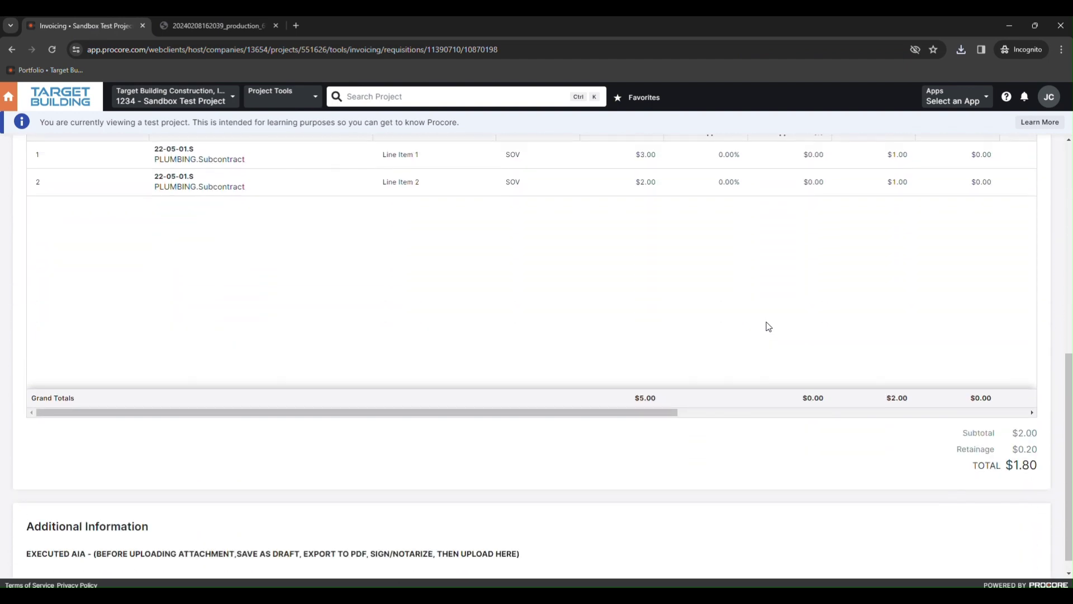
pyautogui.scroll(5, 766, 326)
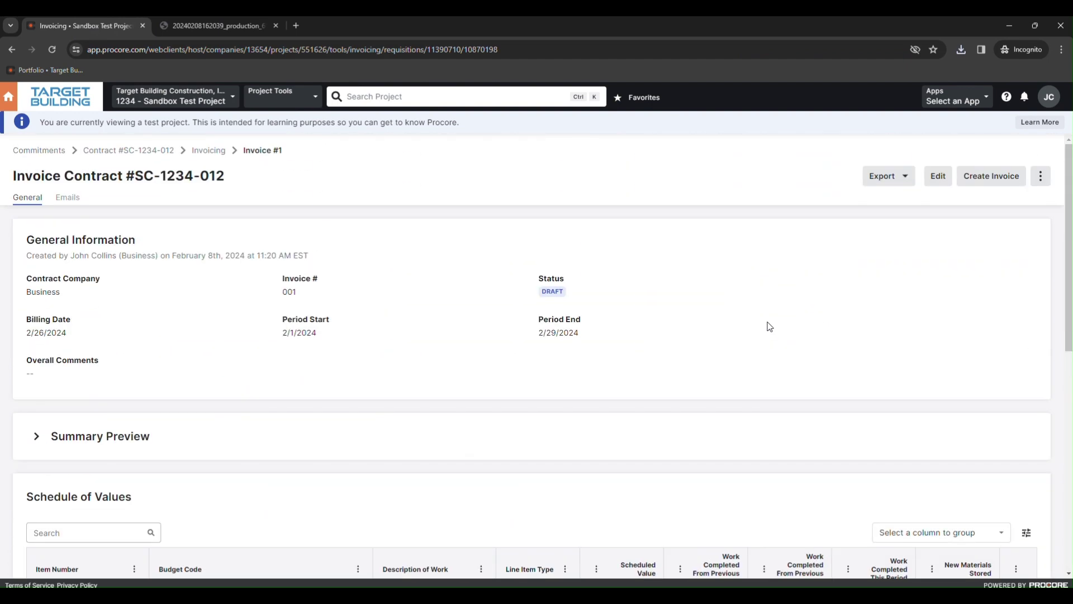
pyautogui.click(938, 176)
pyautogui.scroll(-1, 735, 383)
pyautogui.scroll(-5, 735, 385)
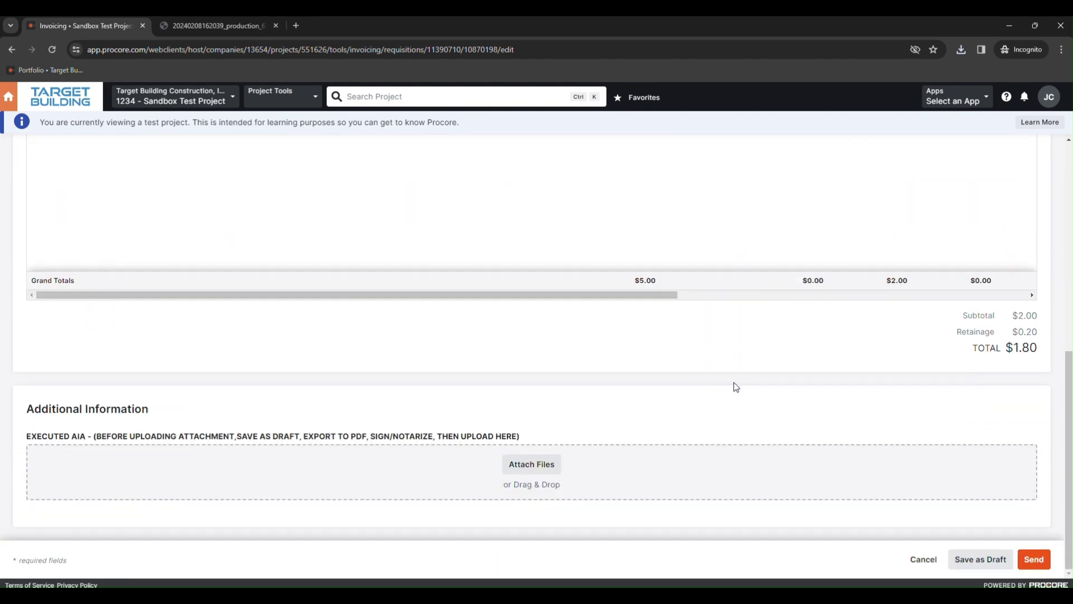
pyautogui.click(531, 465)
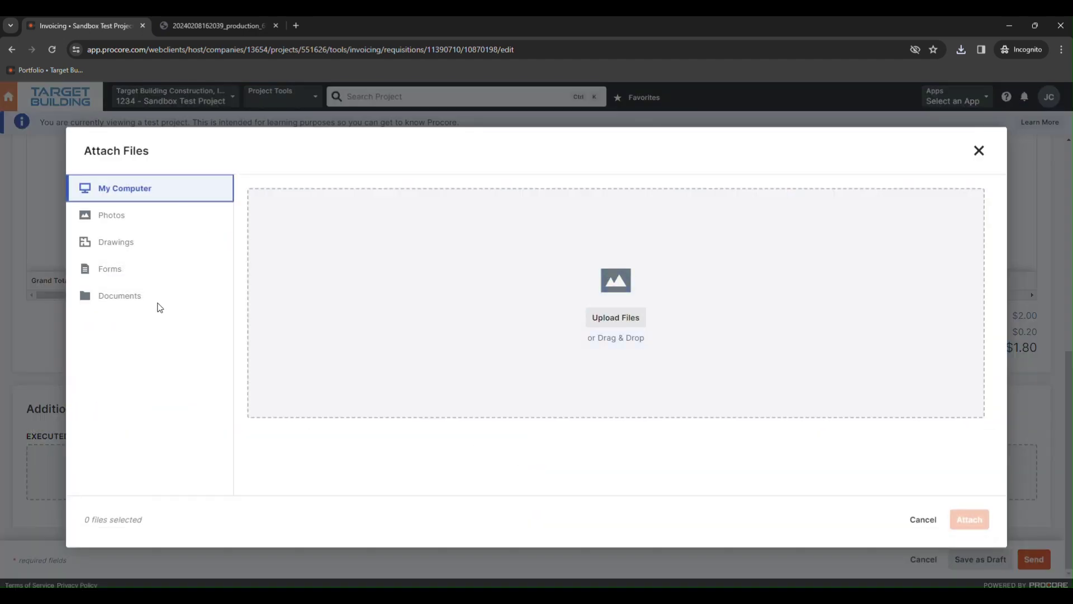
# Attach Executed AIA.pdf to the Executed AIA field and send the invoice.
pyautogui.click(617, 321)
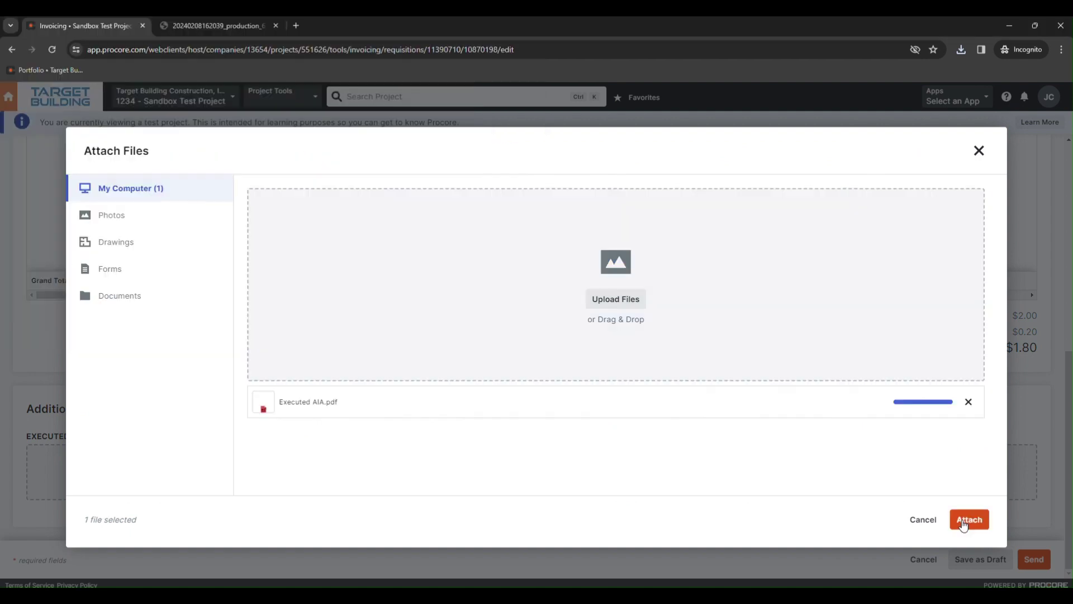
pyautogui.click(968, 521)
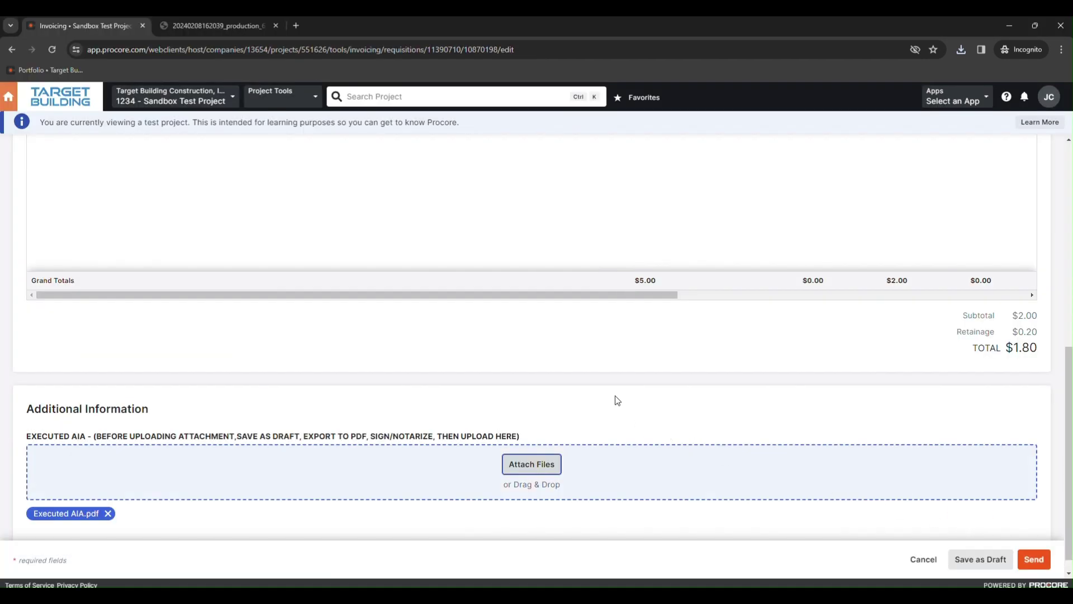
pyautogui.click(1034, 559)
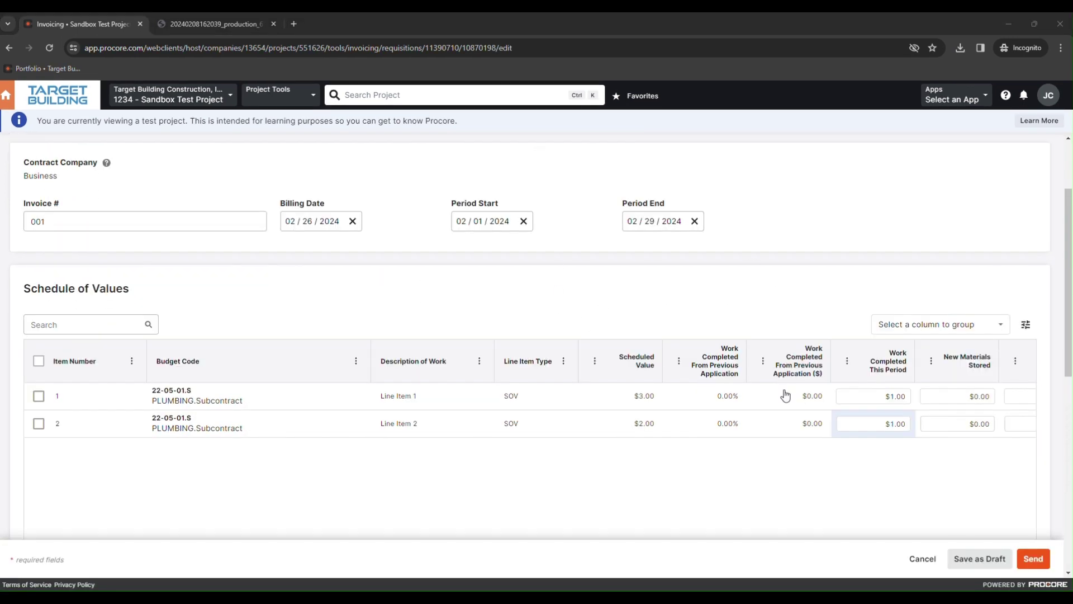
pyautogui.scroll(-1, 526, 352)
pyautogui.scroll(-1, 525, 352)
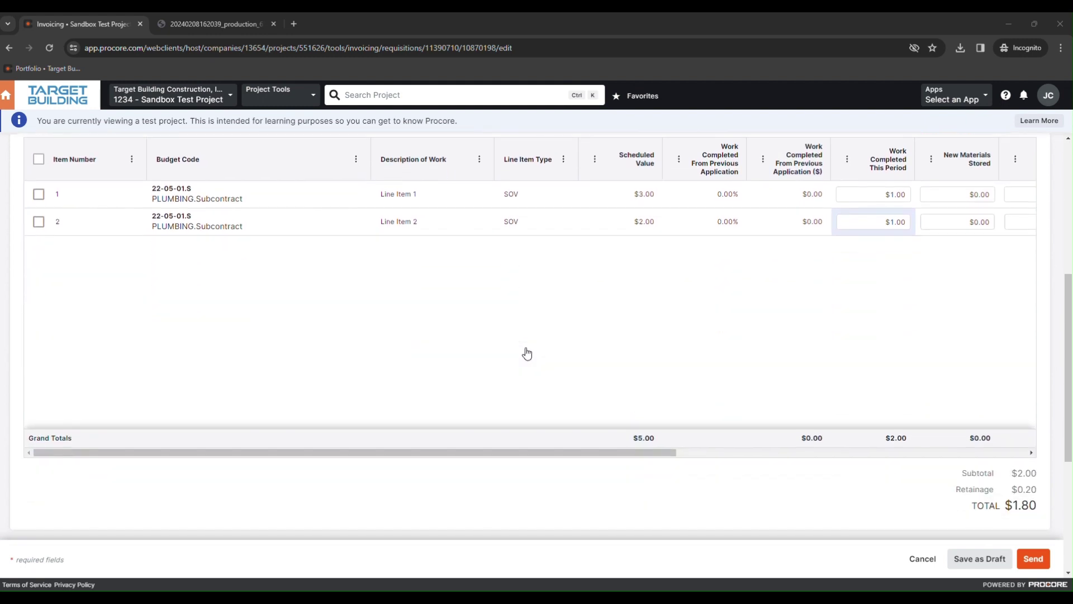
pyautogui.scroll(-2, 525, 352)
pyautogui.scroll(-1, 527, 353)
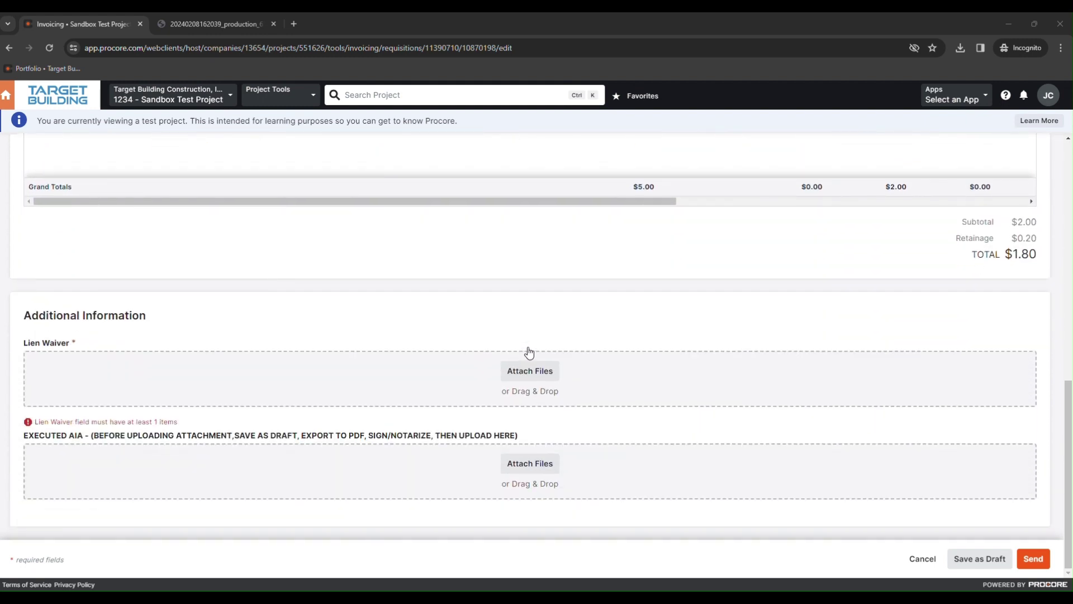
# Attach Lien Waiver.PDF from the computer to the required Lien Waiver field.
pyautogui.click(532, 374)
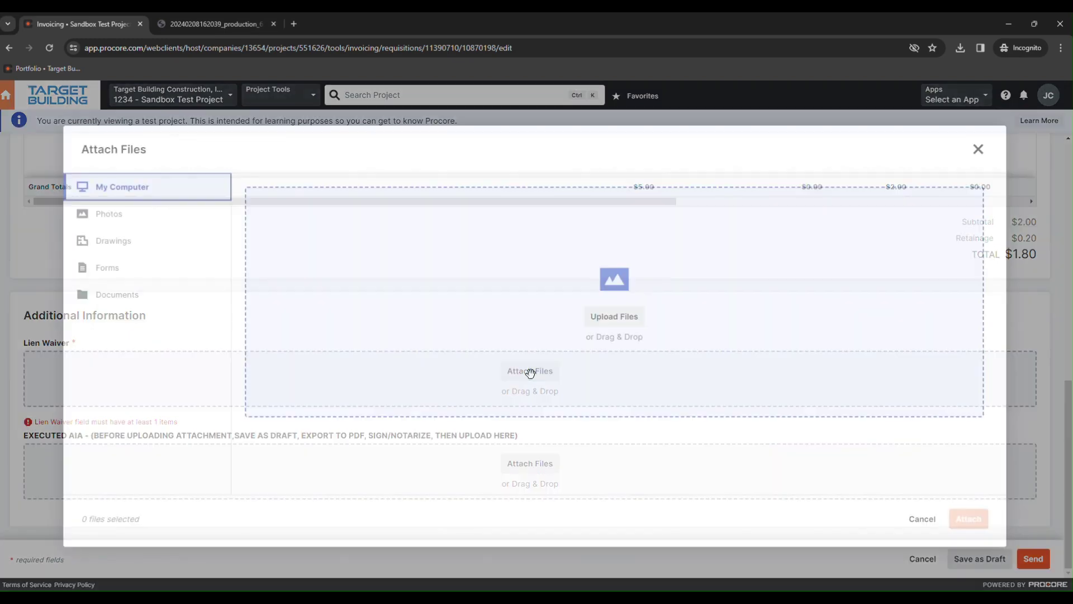
pyautogui.click(620, 327)
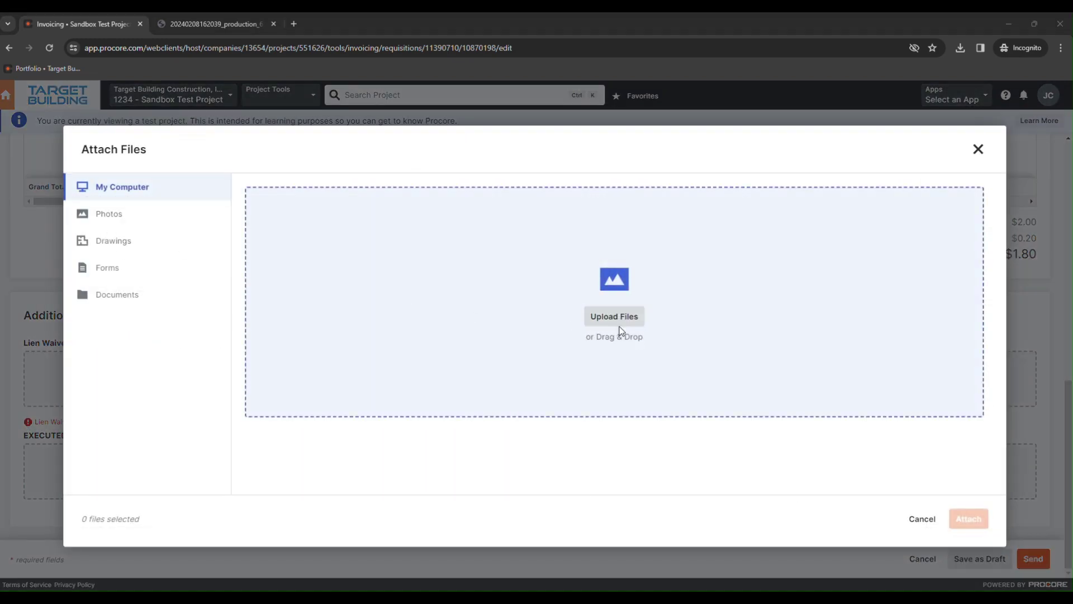
pyautogui.scroll(-1, 234, 220)
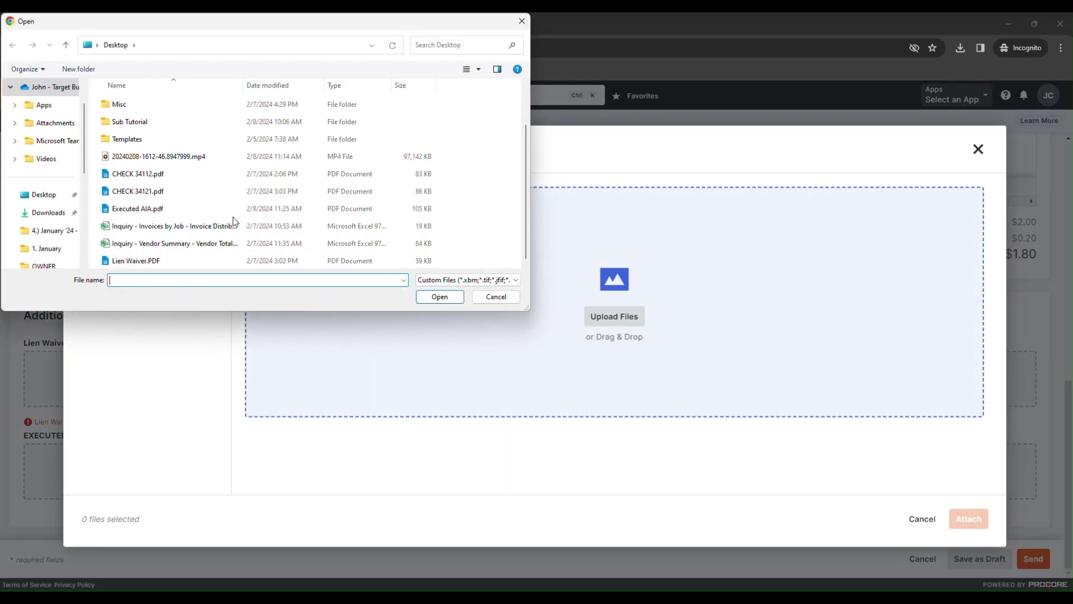
pyautogui.doubleClick(194, 261)
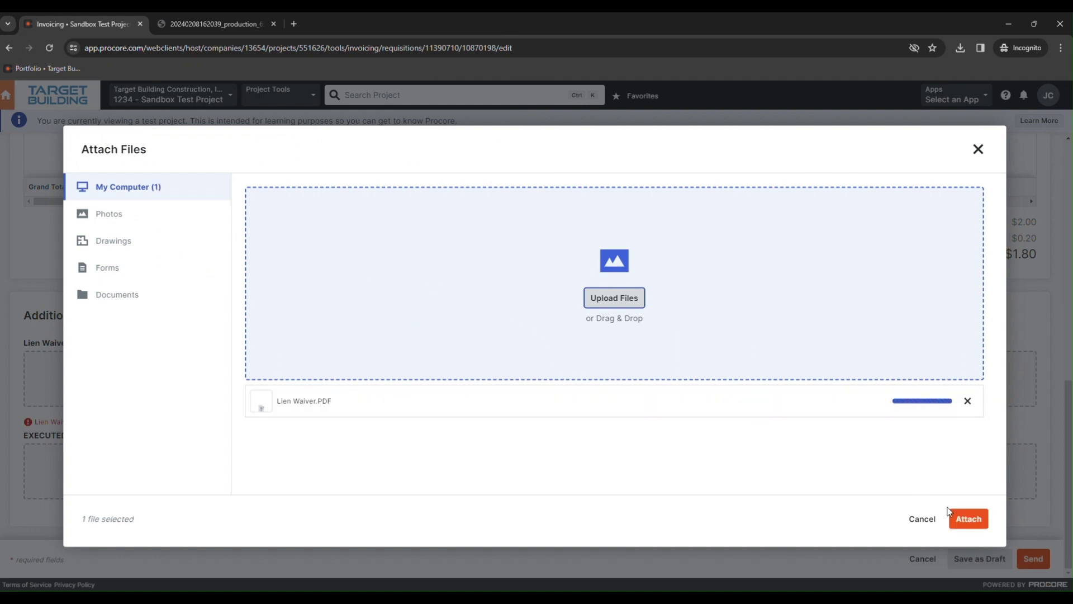
pyautogui.click(968, 518)
pyautogui.scroll(-1, 783, 404)
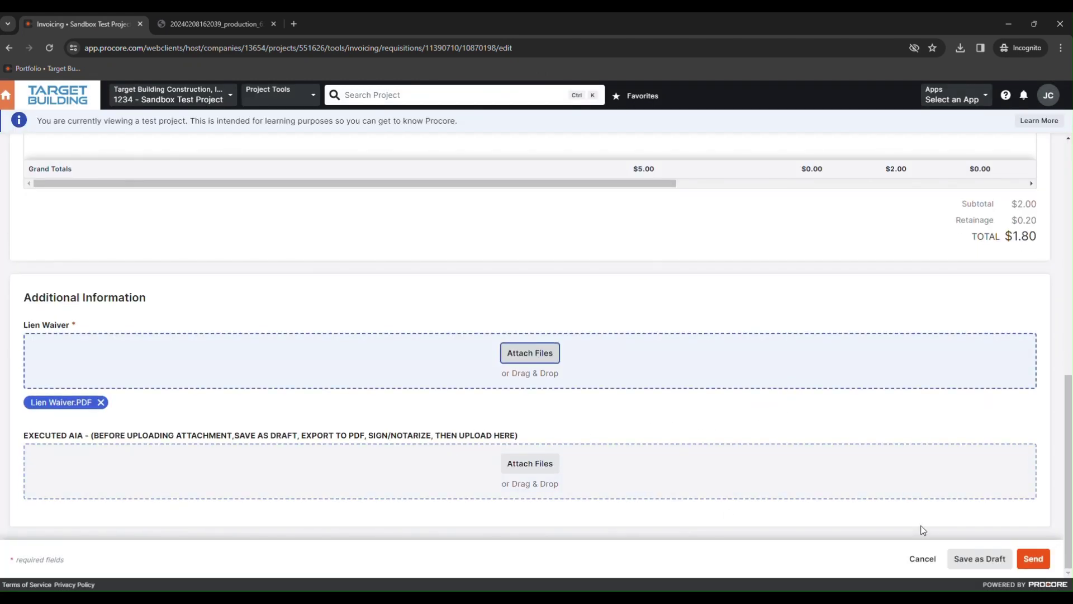
# Save the draft, close the PDF tab, reopen the invoice and start attaching the executed AIA.
pyautogui.click(992, 564)
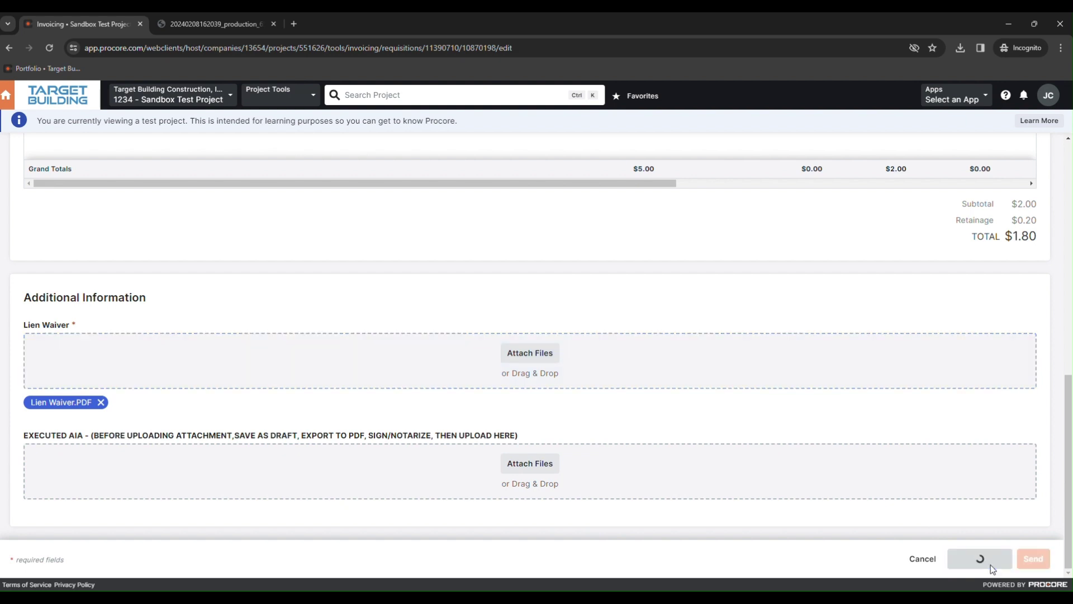
pyautogui.click(274, 24)
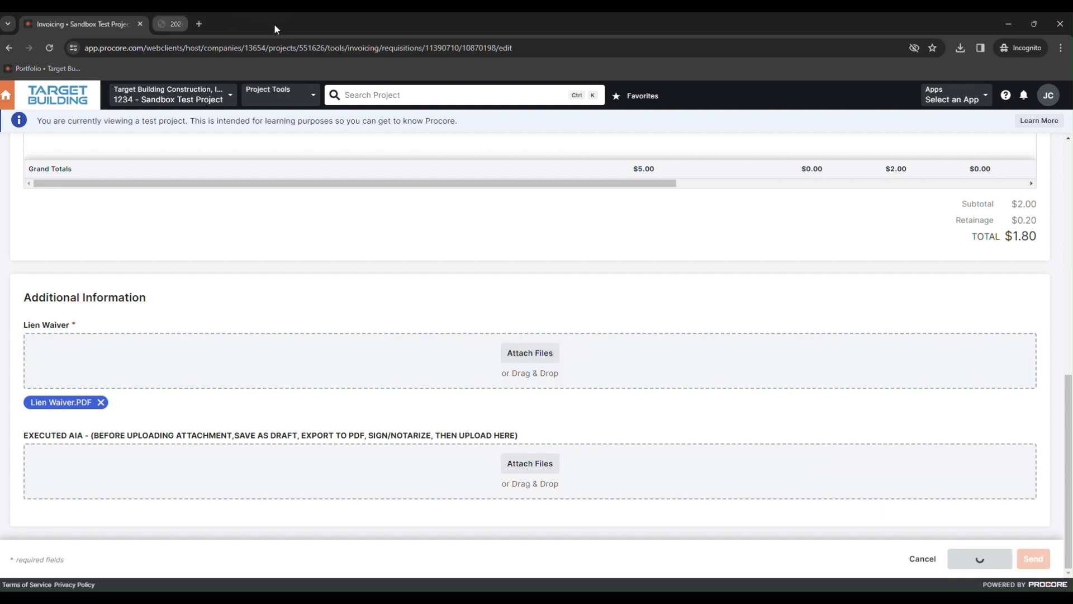
pyautogui.scroll(5, 694, 407)
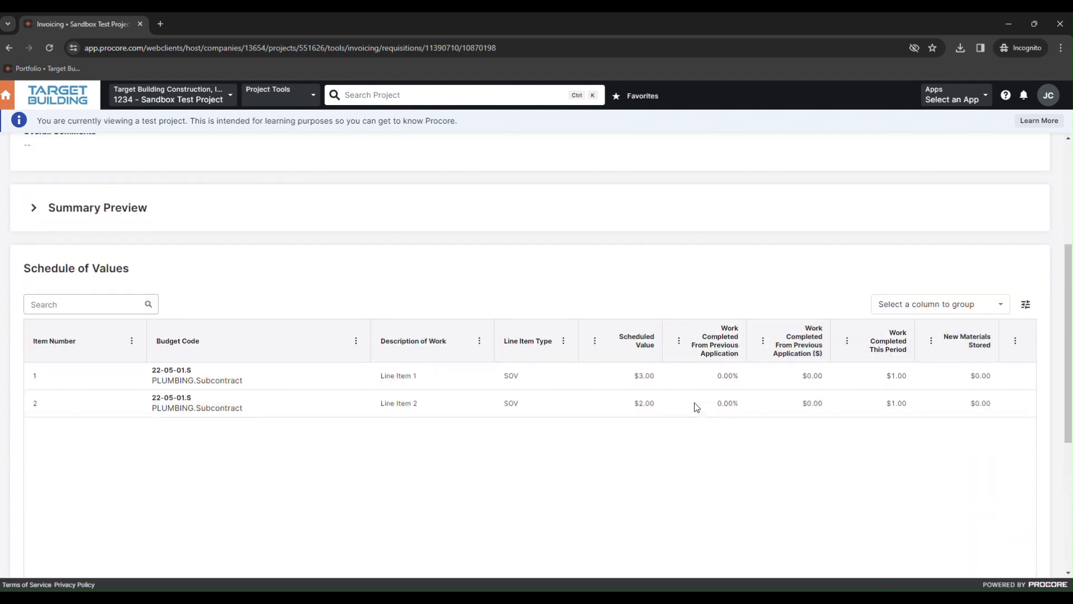
pyautogui.scroll(3, 695, 407)
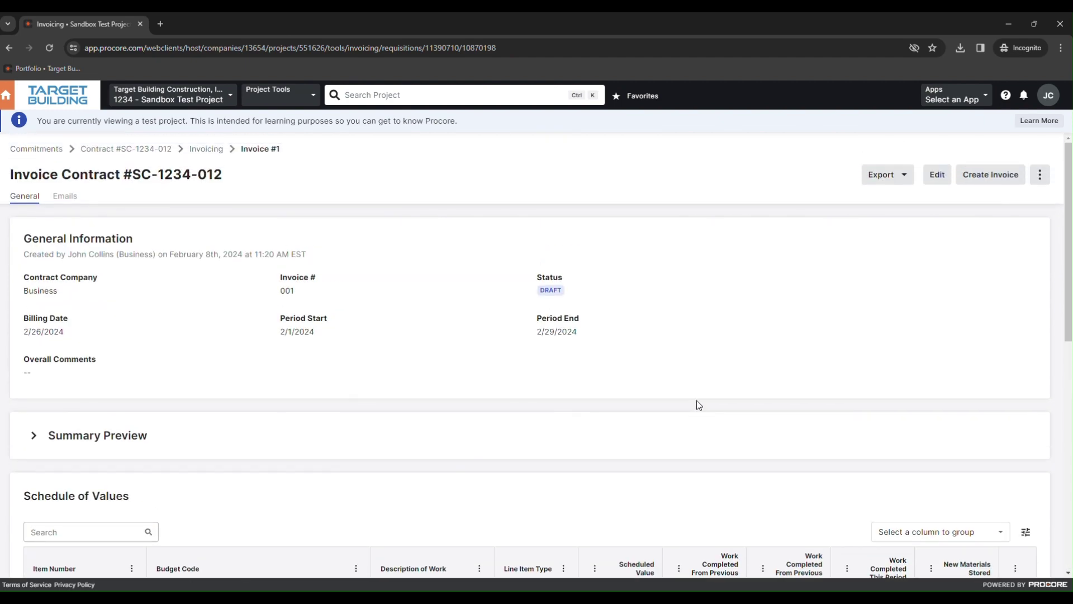
pyautogui.click(937, 176)
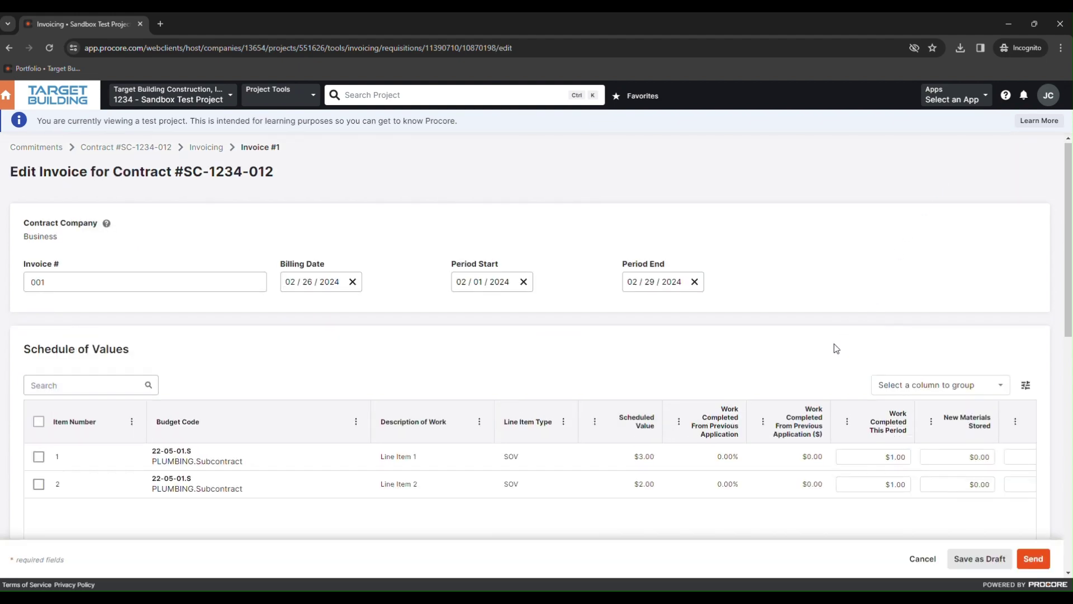
pyautogui.scroll(-3, 817, 360)
pyautogui.scroll(-5, 811, 361)
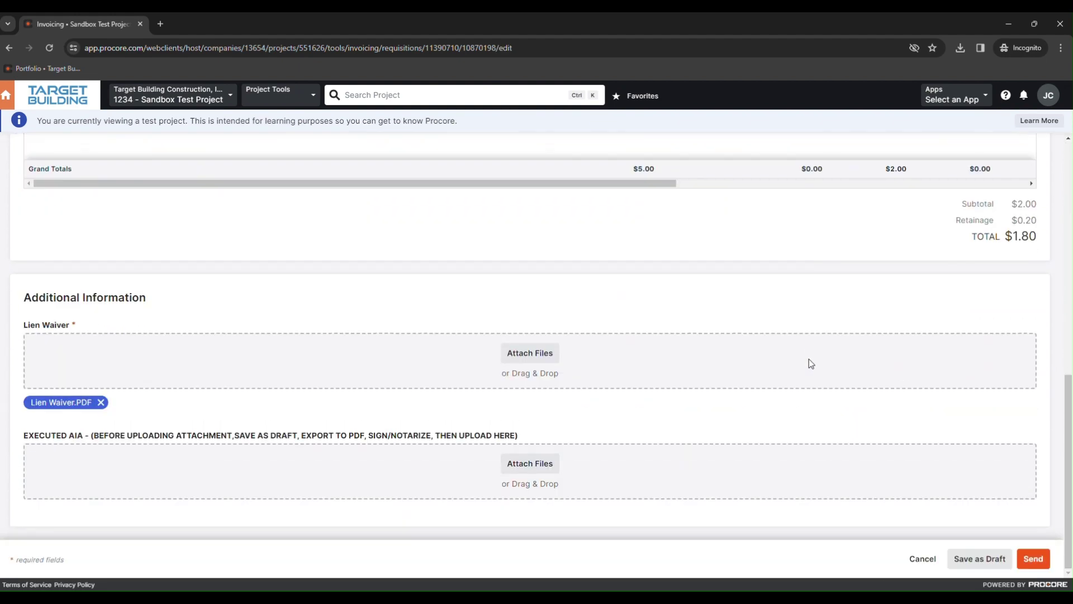
pyautogui.click(534, 465)
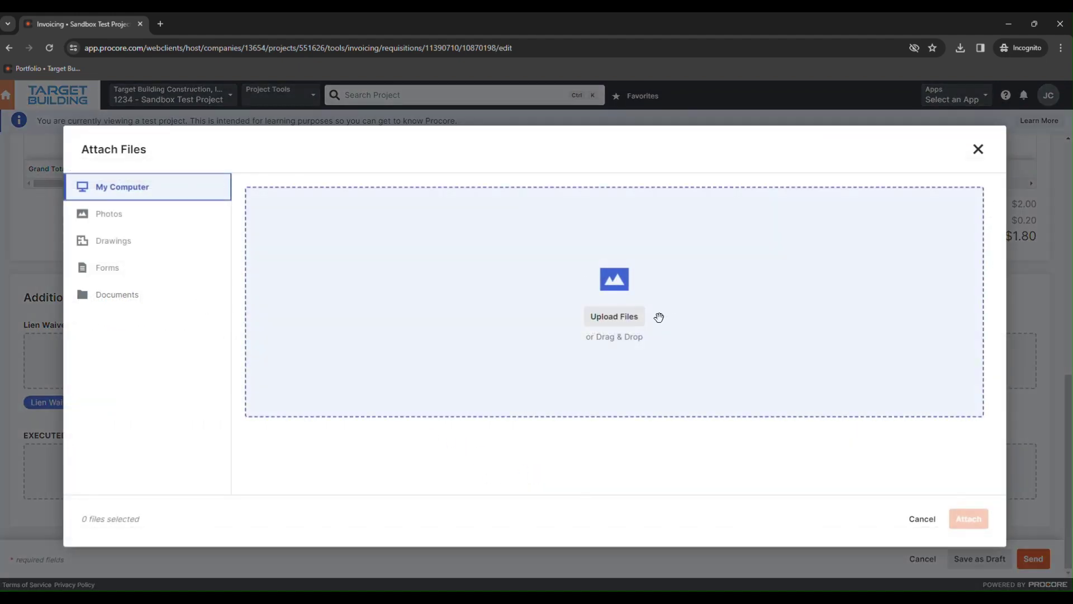